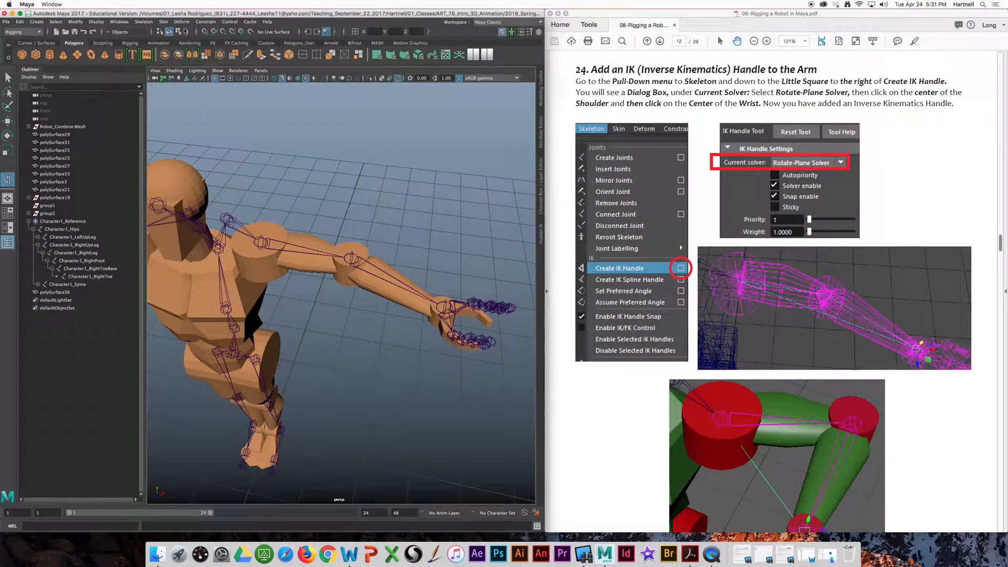
left_click(144, 22)
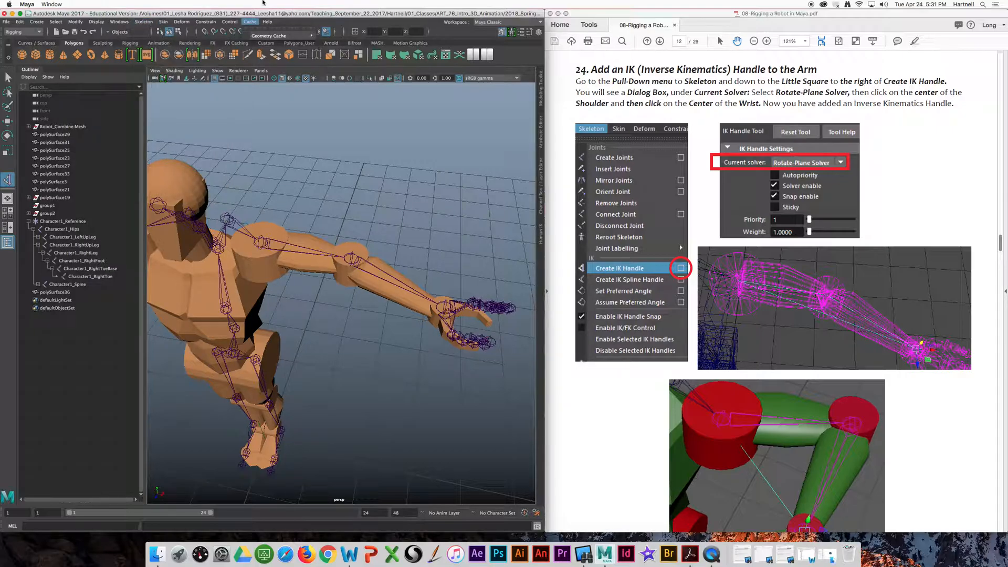
left_click(228, 122)
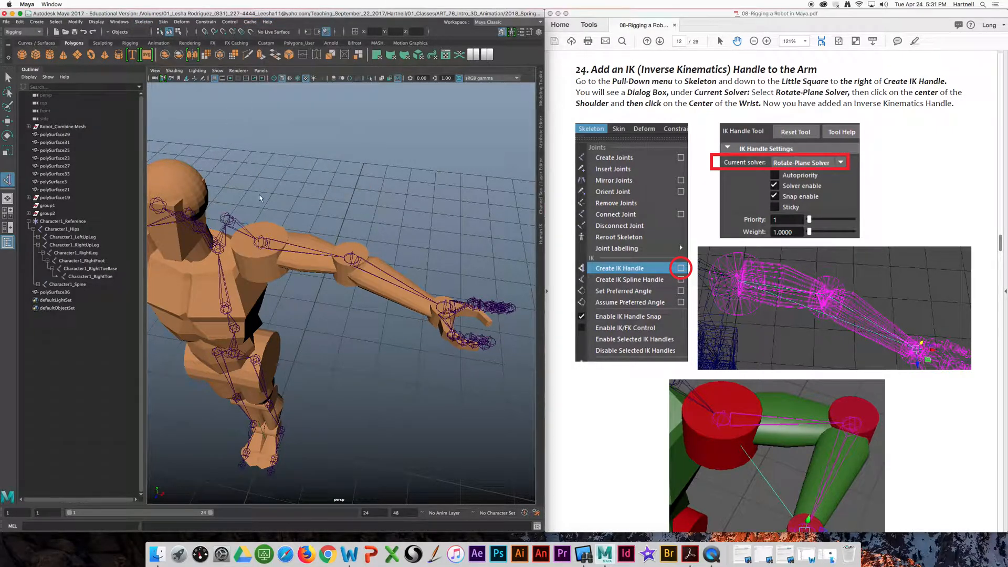
left_click(144, 22)
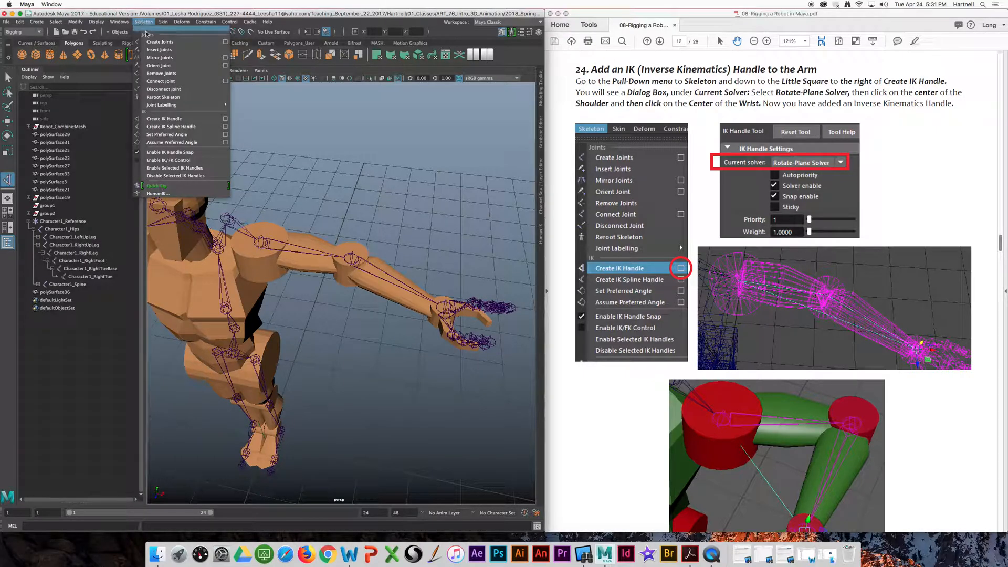
left_click(169, 119)
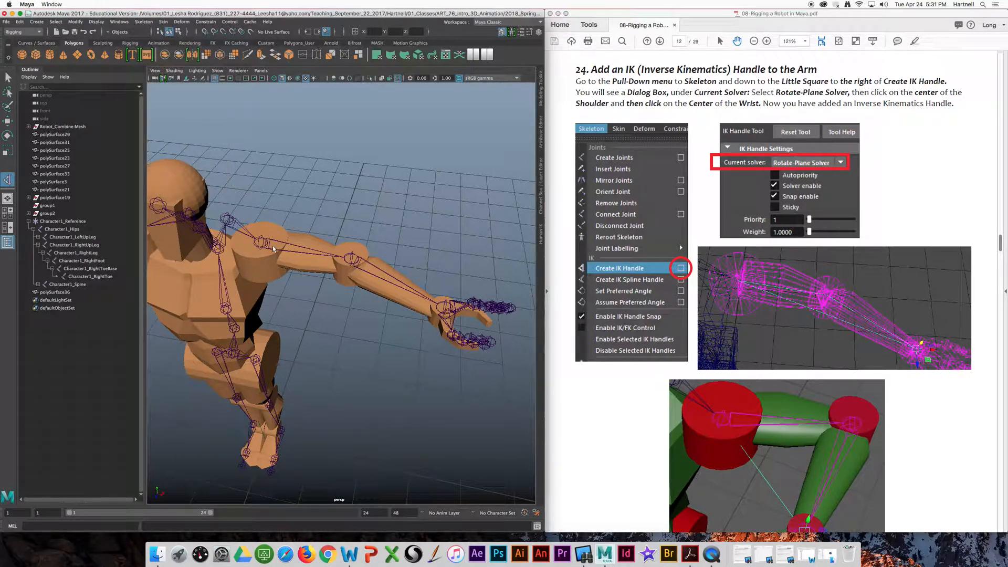
left_click(261, 233)
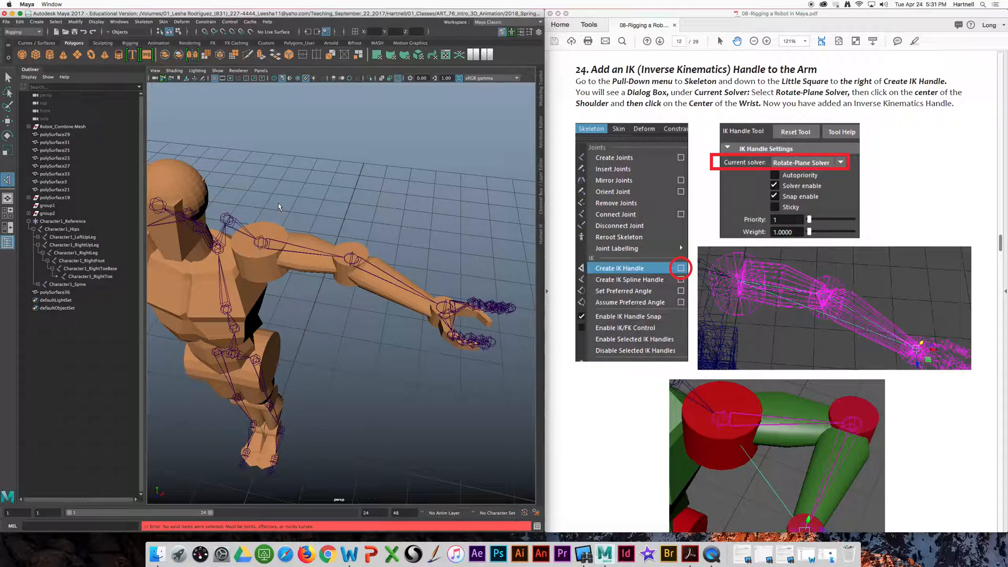
Create an IK handle on the extended arm, running from the shoulder joint to the wrist joint
key("w")
left_click(150, 22)
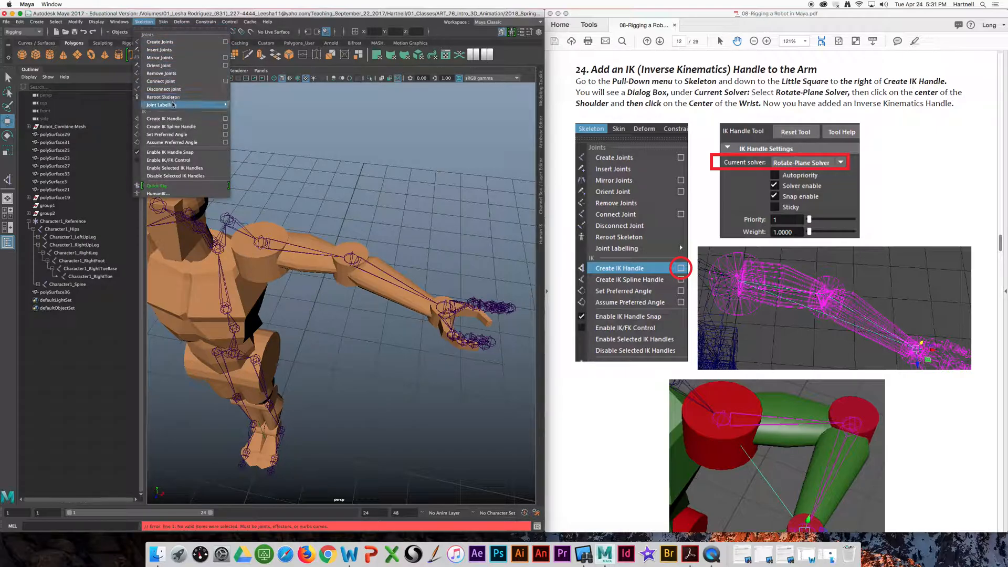
left_click(173, 120)
left_click(309, 225)
left_click_drag(313, 210, 330, 176, "alt")
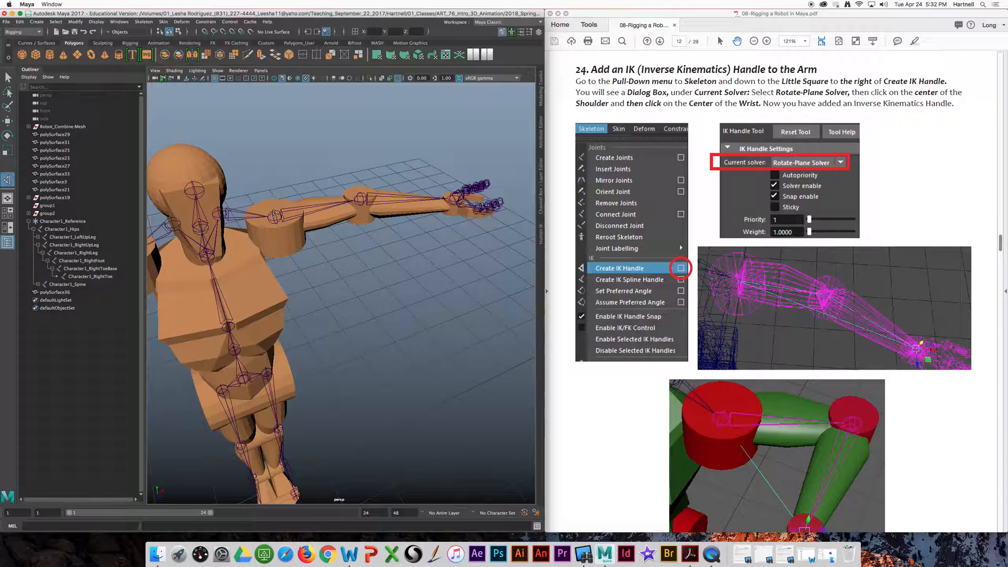
left_click(275, 215)
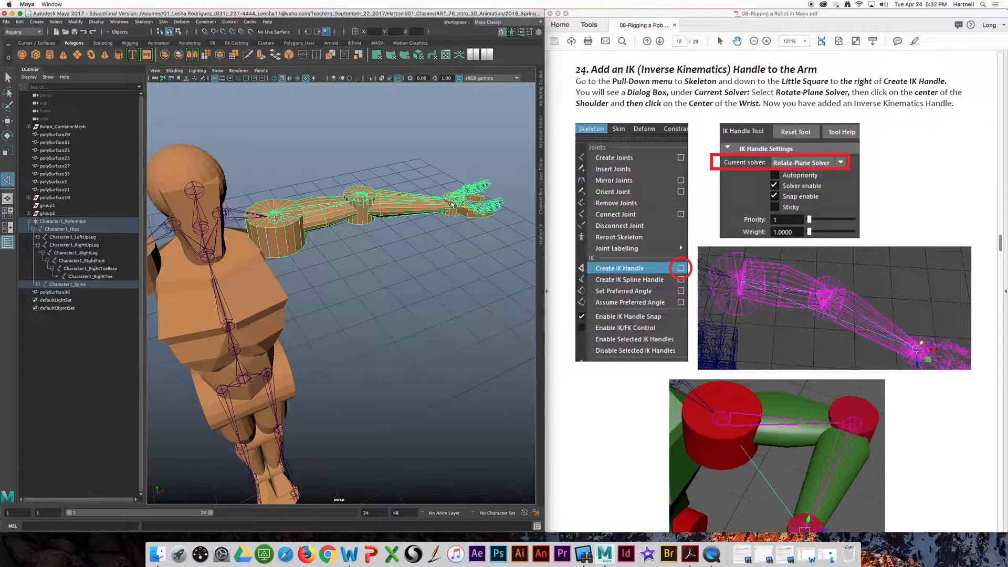
left_click(450, 205)
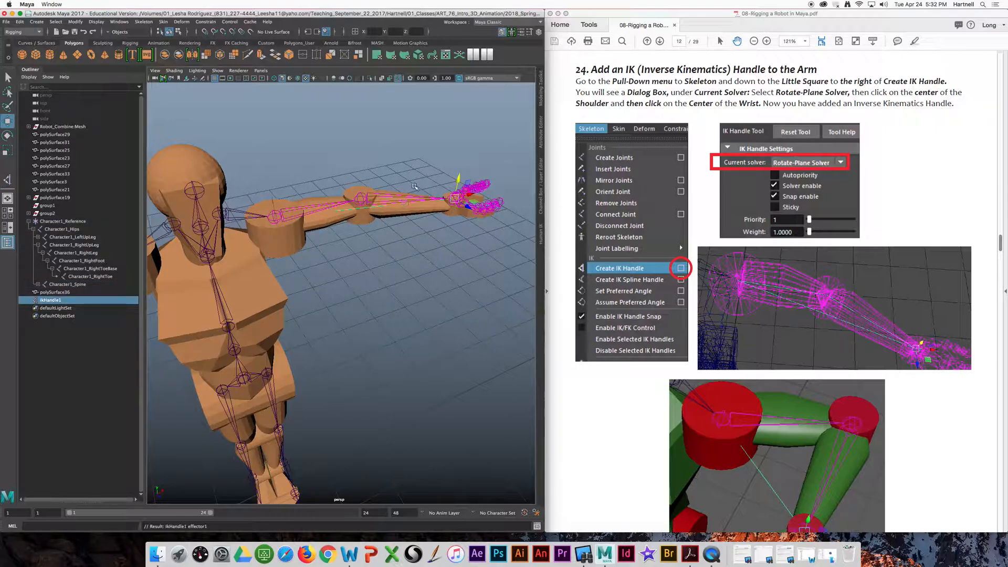
Switch the viewport to wireframe display and frame the arm from above
left_click_drag(412, 185, 402, 207, "alt")
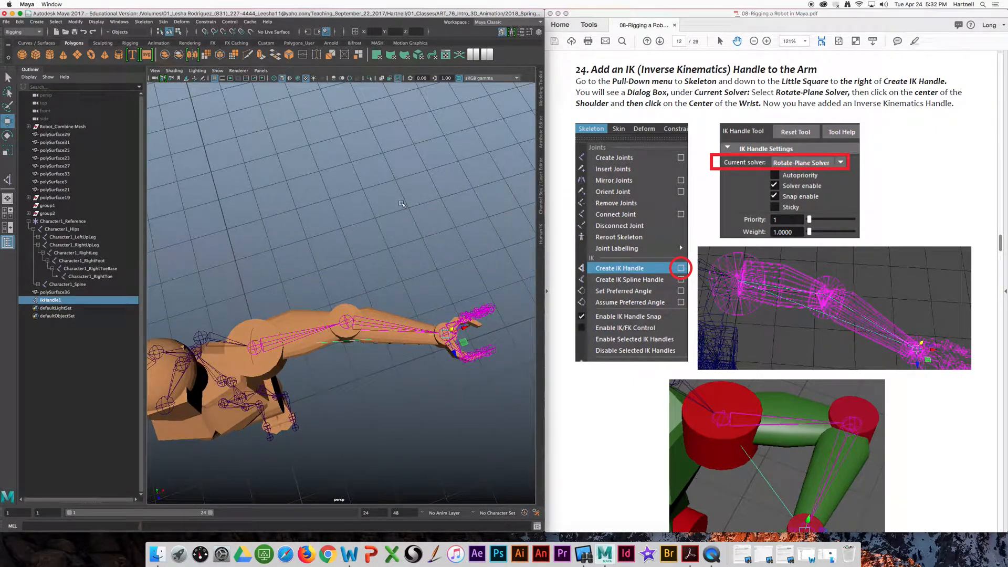
key("4")
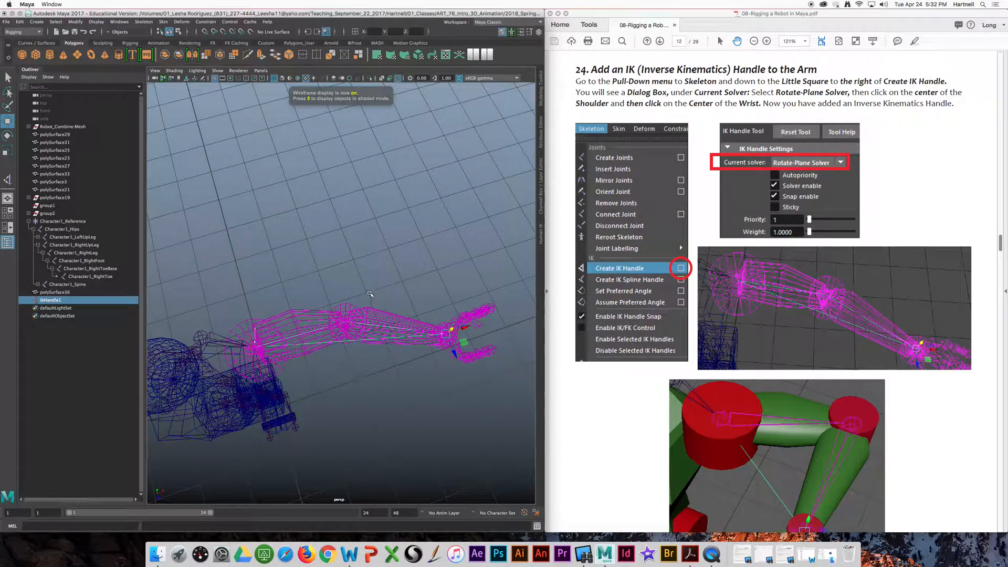
scroll(370, 286, "up", 5)
middle_click_drag(386, 284, 370, 204, "alt")
scroll(371, 204, "down", 6)
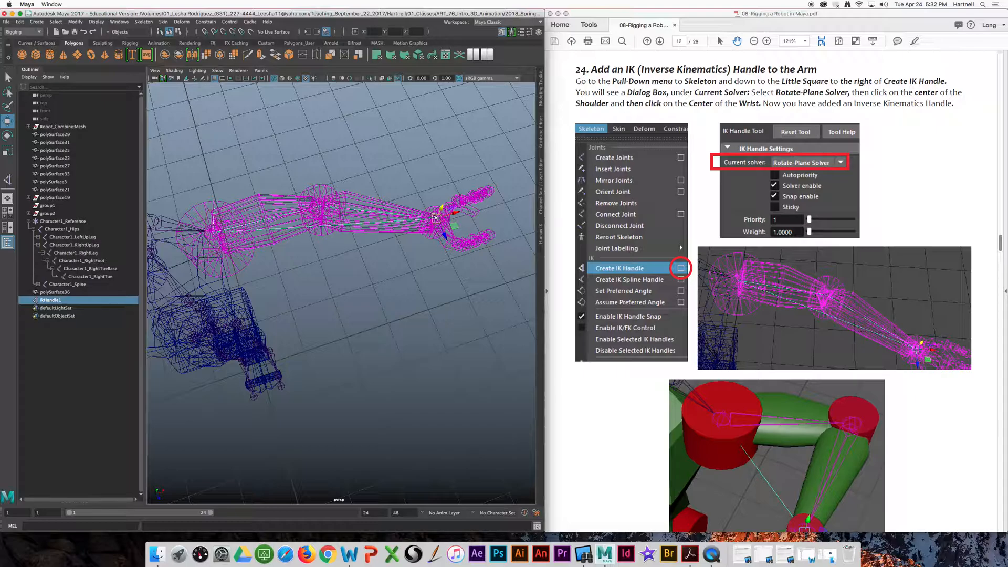
Try bending the arm by moving ikHandle1 at the wrist toward the shoulder
mouse_move(455, 213)
left_mouse_down()
mouse_move(439, 219)
mouse_move(357, 187)
mouse_move(400, 219)
mouse_move(455, 229)
mouse_move(445, 215)
left_mouse_up()
left_click(455, 230)
key("super+z")
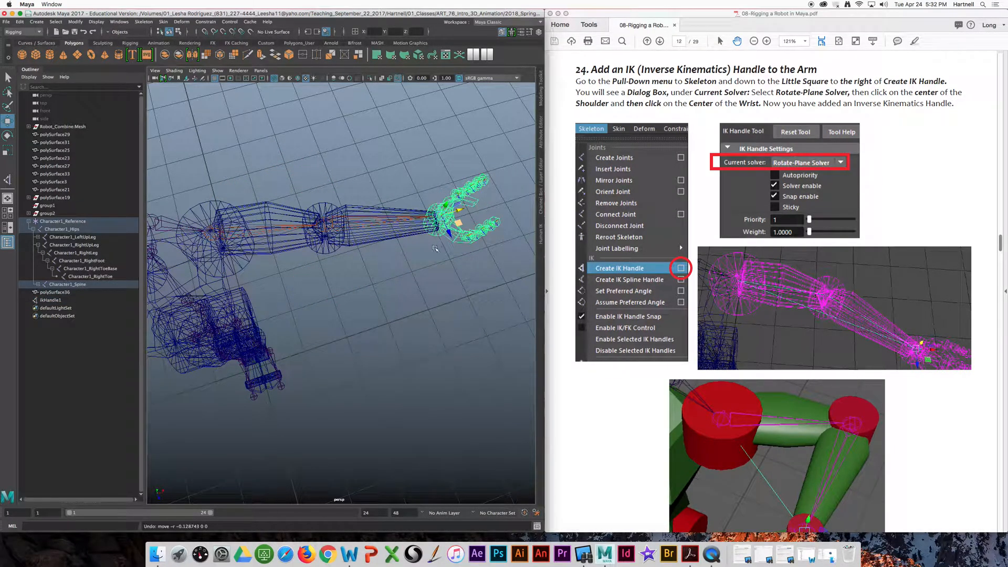
left_click(392, 250)
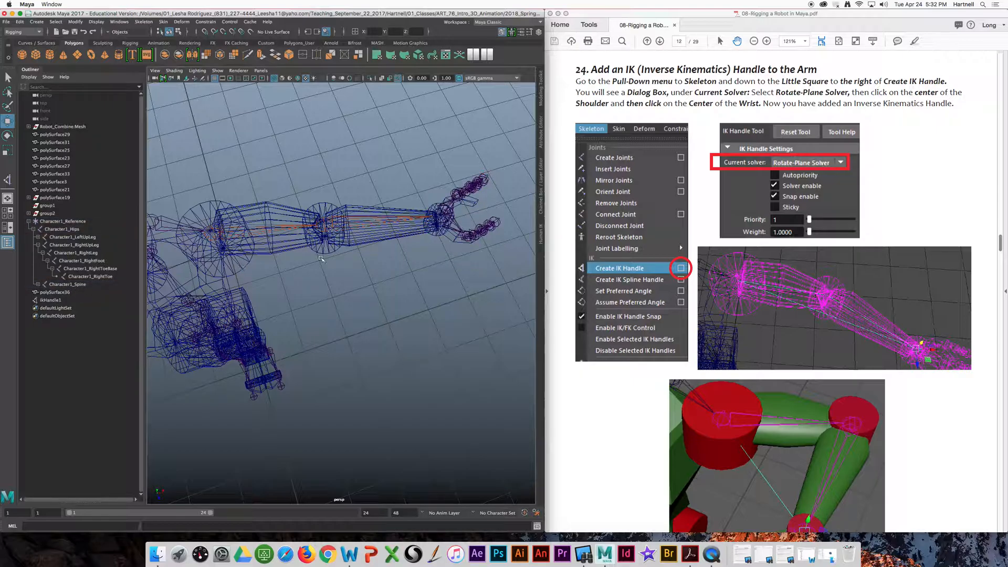
left_click(44, 301)
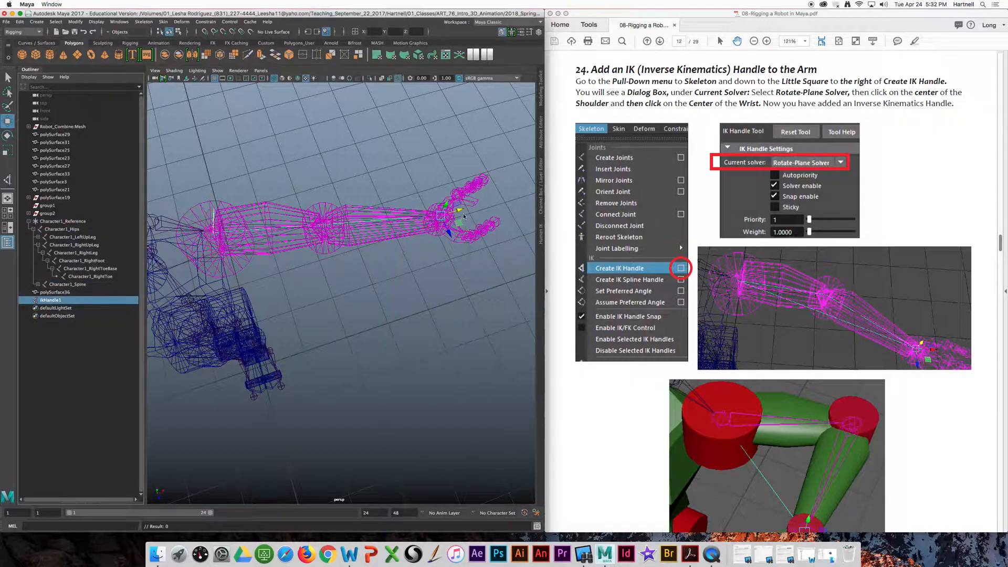
mouse_move(459, 210)
left_mouse_down()
mouse_move(431, 225)
mouse_move(441, 216)
left_mouse_up()
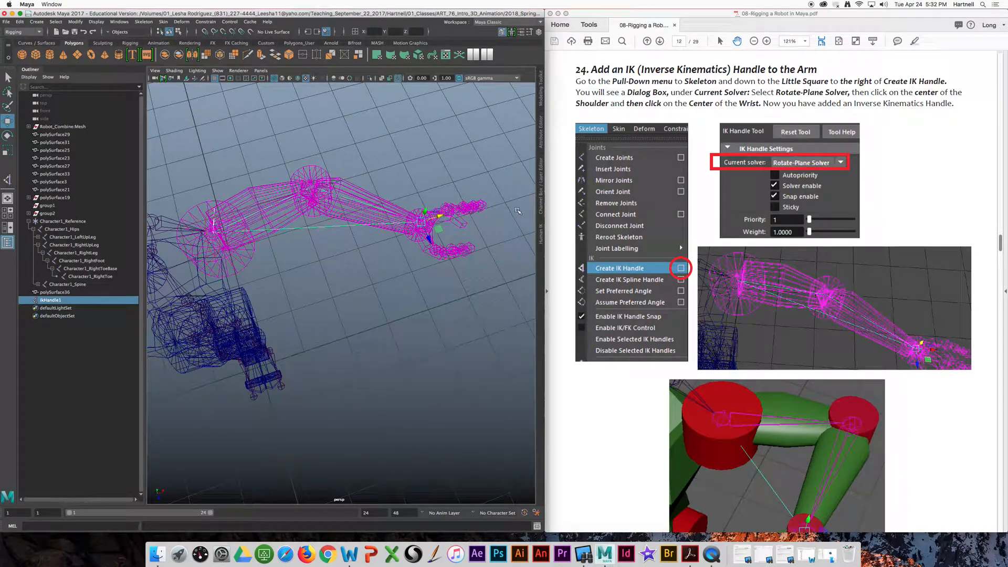
Undo the test moves of the wrist's IK handle
key("super+z")
key("super+z")
key("super+z")
key("super+z")
key("super+z")
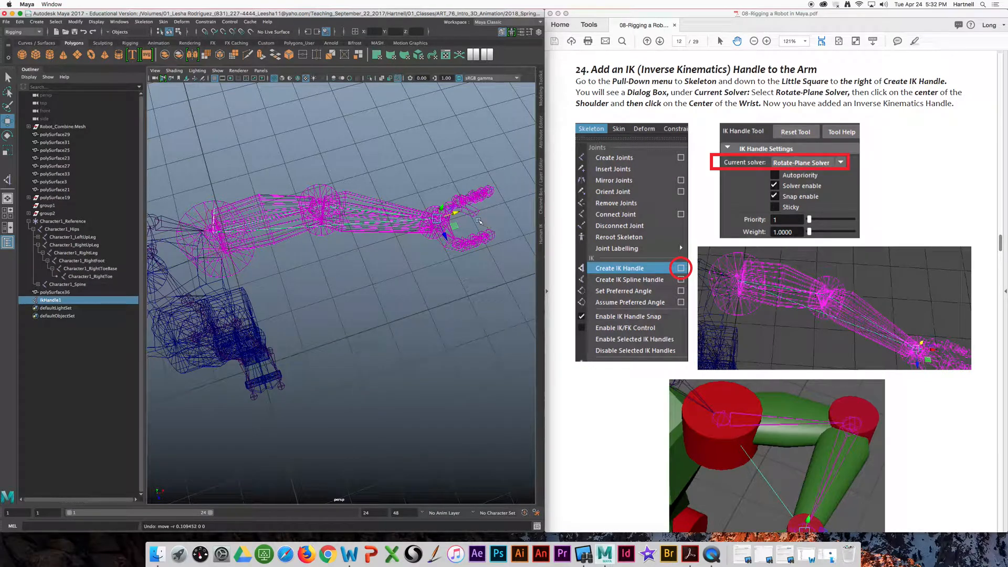
Bring up section 25 of the PDF guide, on renaming the IK handle, and save the scene
scroll(654, 236, "down", 10)
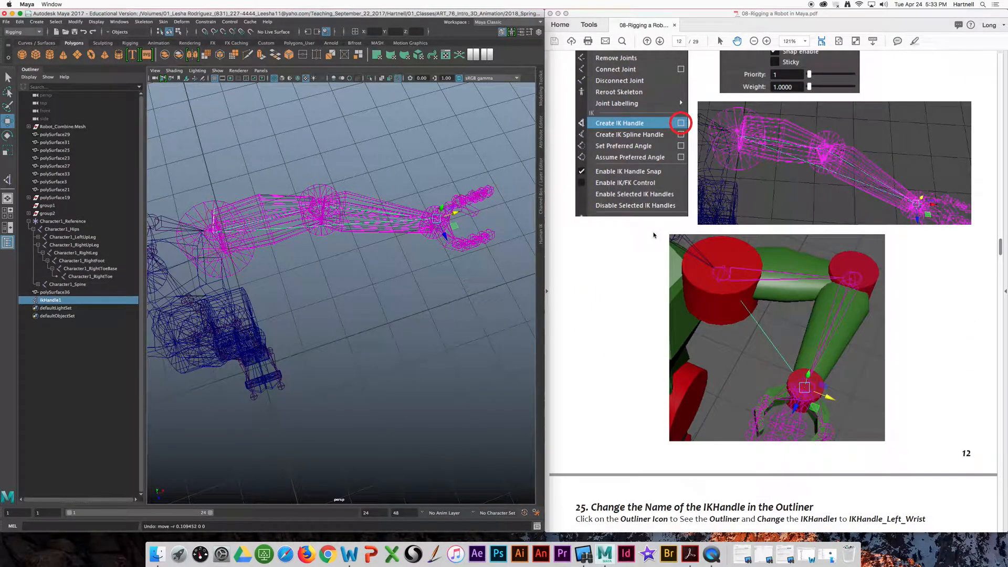
scroll(655, 235, "down", 8)
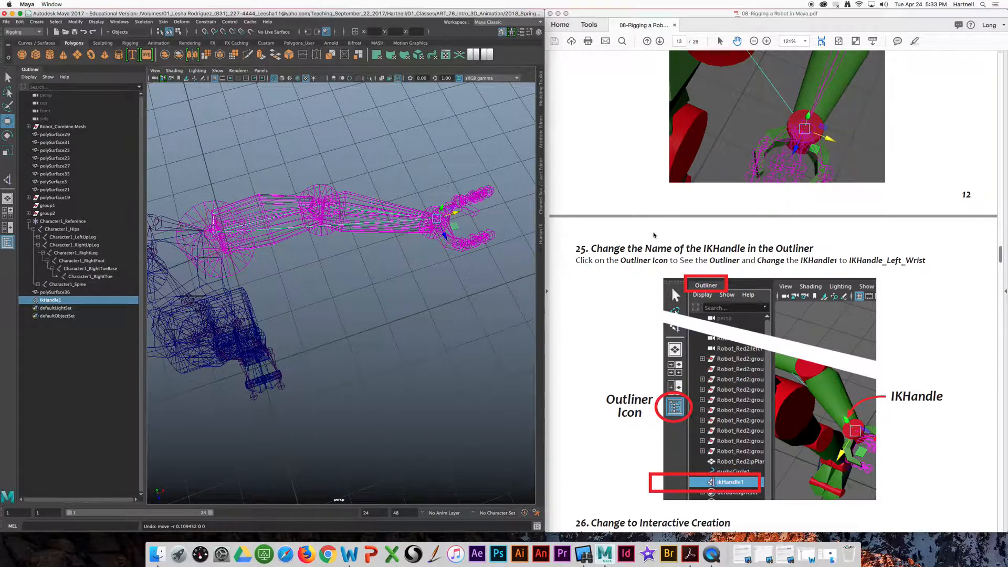
scroll(654, 235, "down", 2)
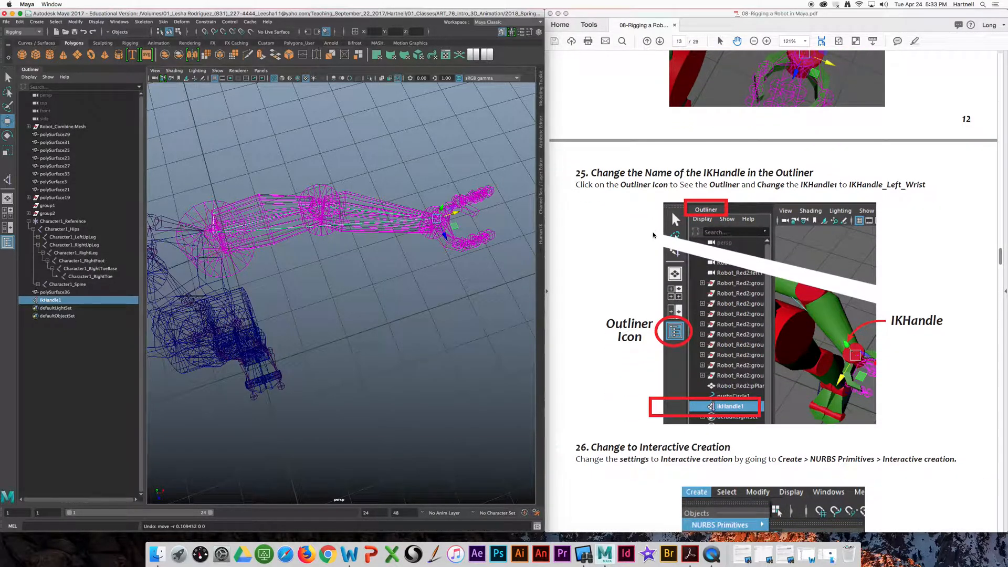
scroll(655, 235, "down", 6)
scroll(655, 235, "up", 3)
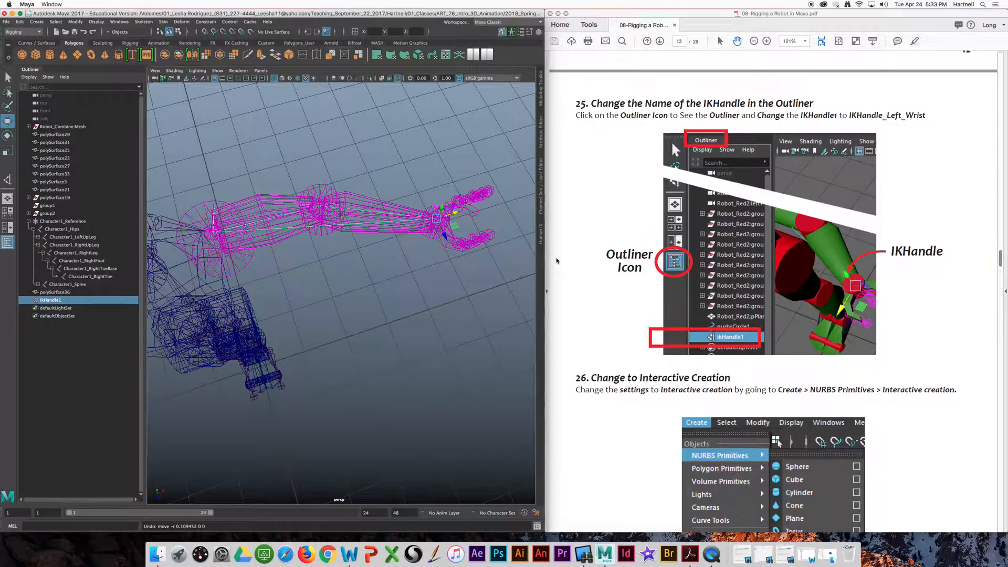
key("super+s")
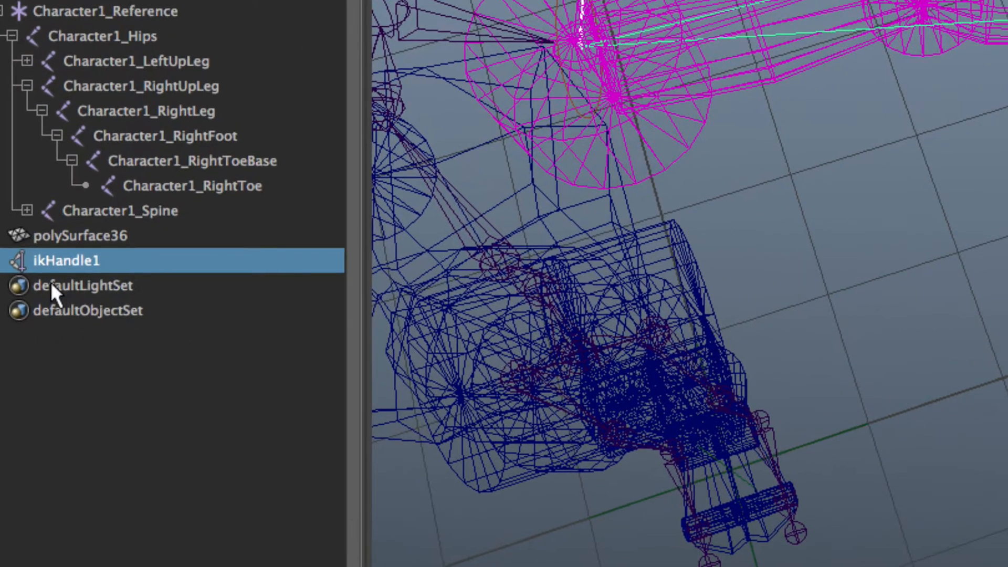
Rename ikHandle1 as ikHandle_Left_Wrist
double_click(93, 263)
key("Return")
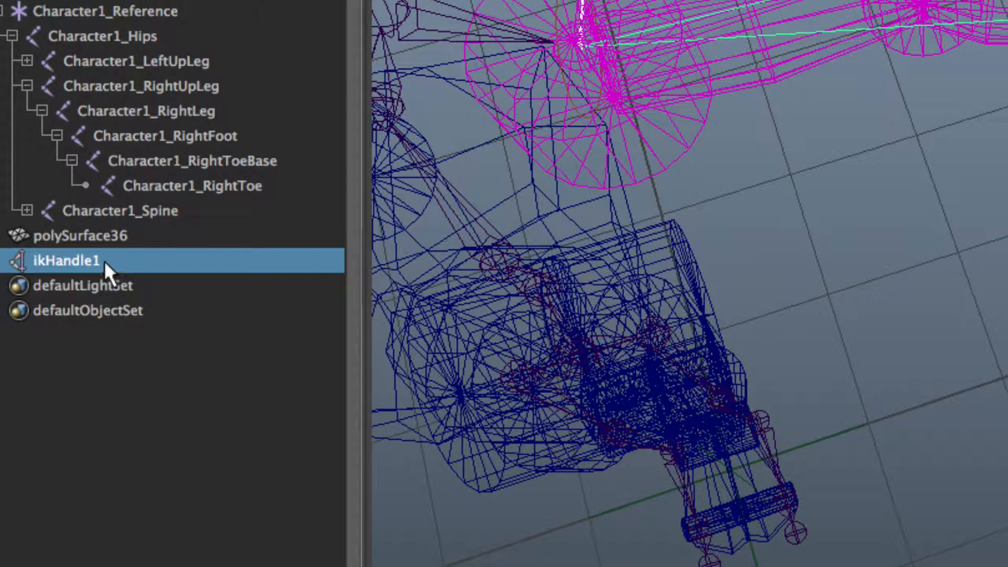
double_click(95, 260)
key("Return")
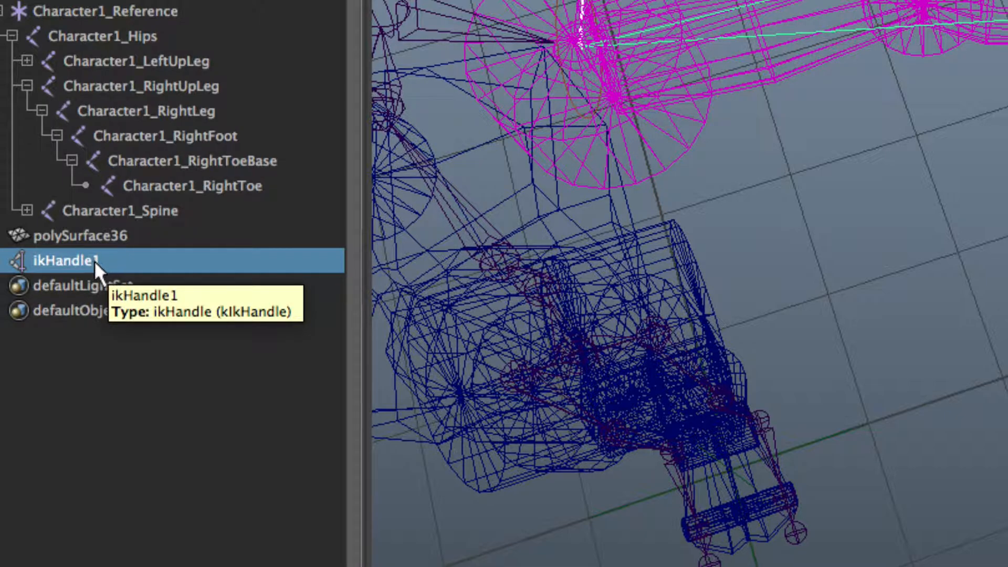
double_click(92, 261)
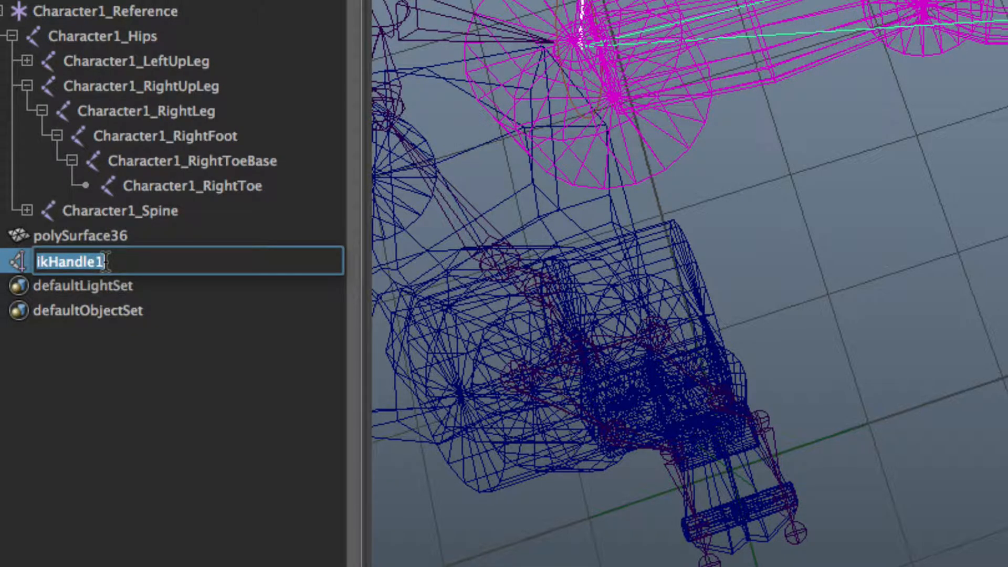
left_click(105, 261)
key("BackSpace")
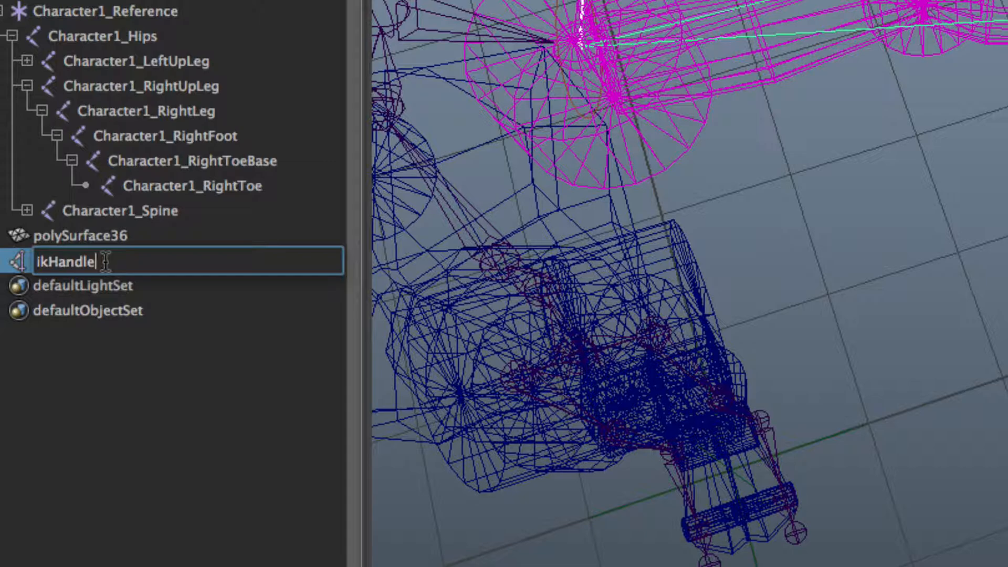
type("_Left_Wristy")
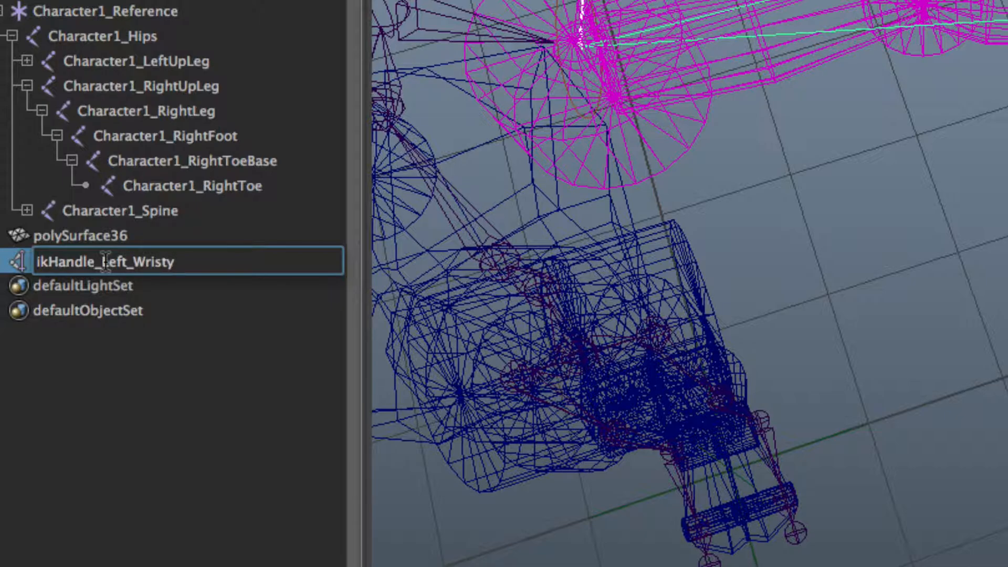
key("BackSpace")
key("Return")
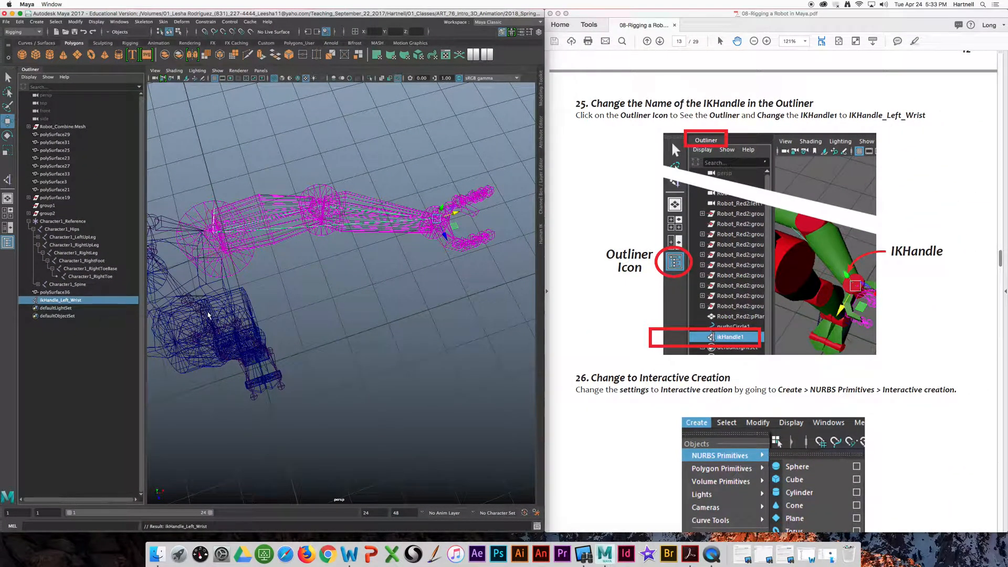
Read section 26 of the PDF guide on changing to Interactive Creation for NURBS primitives
scroll(607, 333, "down", 5)
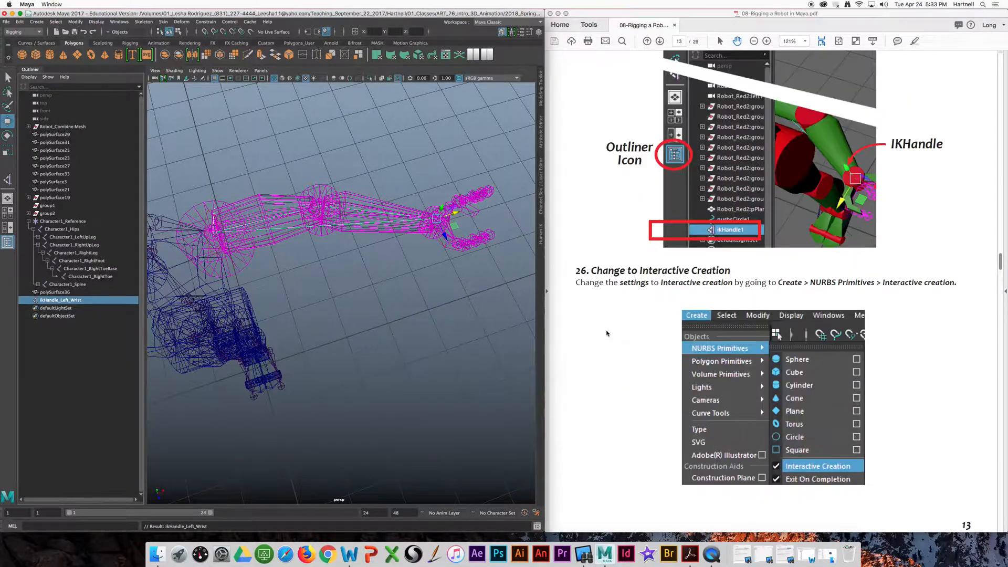
scroll(607, 333, "down", 1)
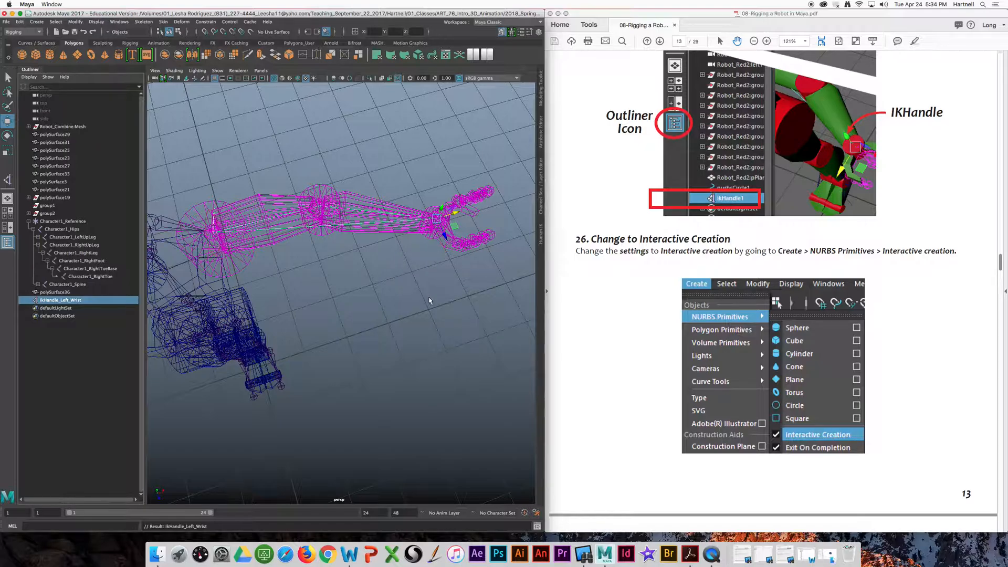
scroll(583, 303, "up", 2)
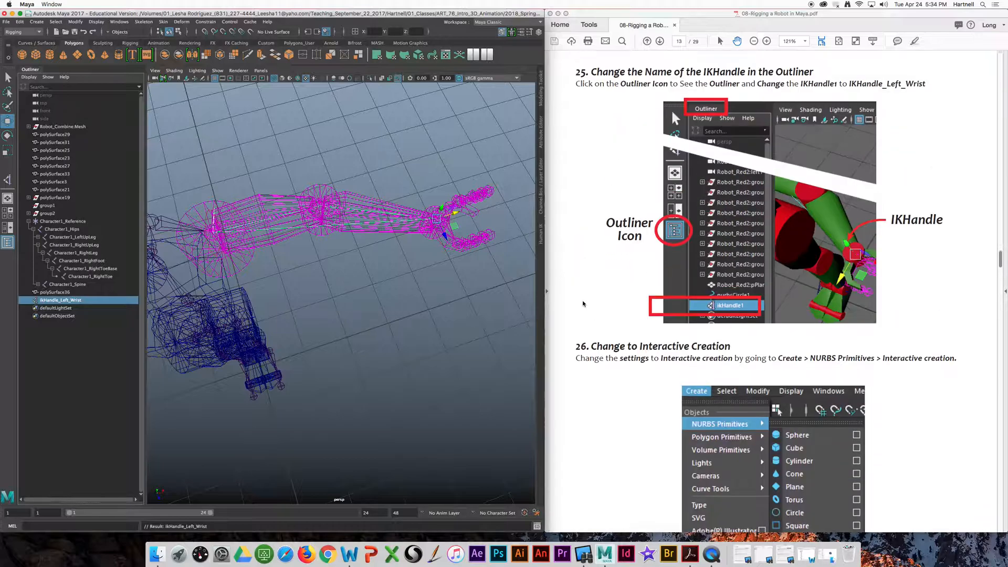
scroll(583, 303, "up", 1)
scroll(583, 303, "down", 5)
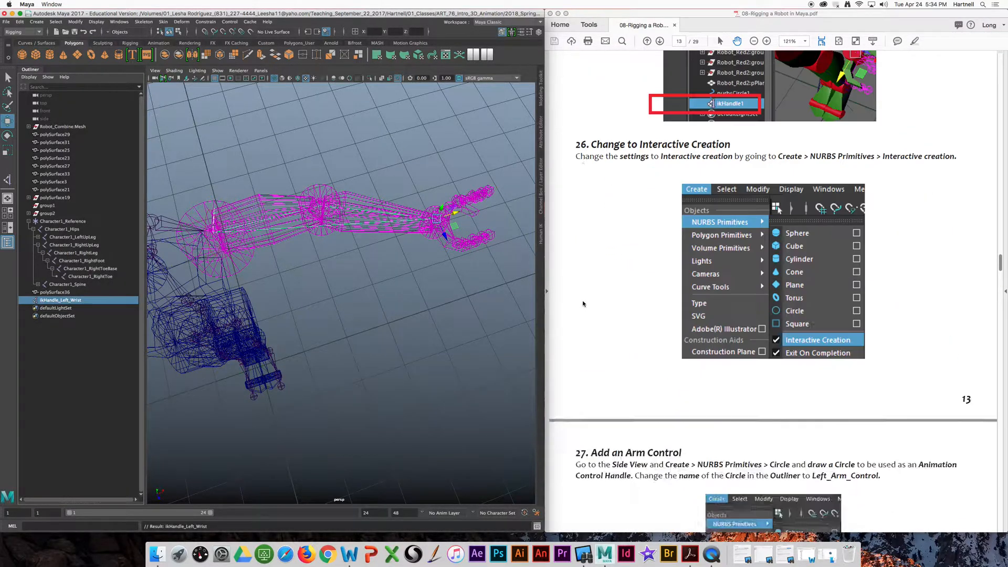
scroll(583, 303, "up", 2)
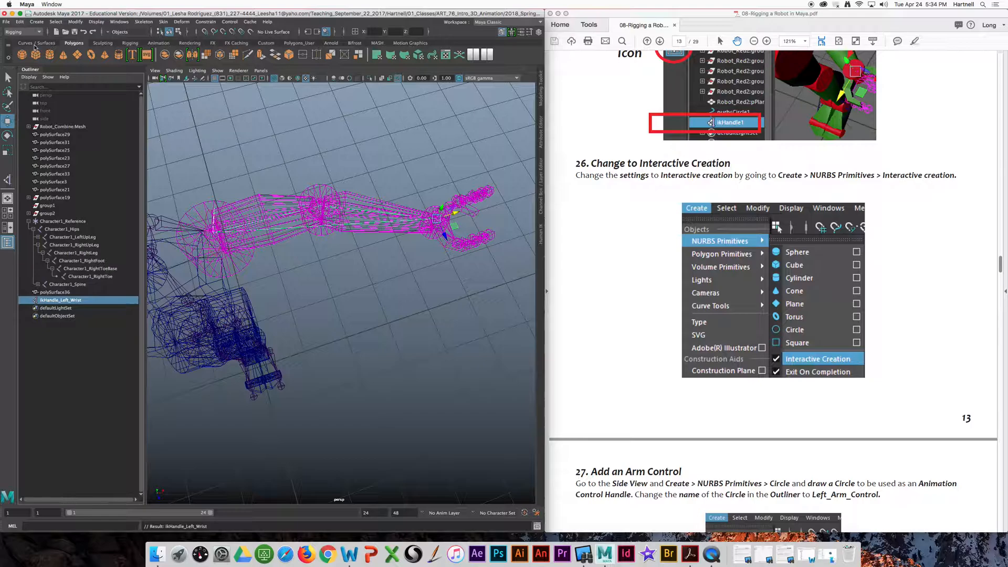
Show the Curves / Surfaces tool set on the shelf in place of the Polygons one
left_click(35, 43)
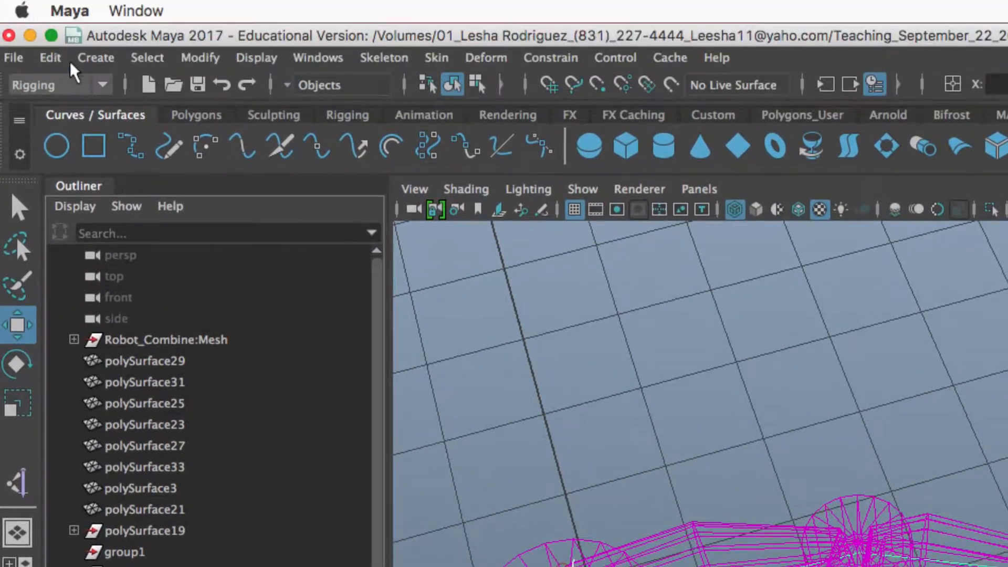
left_click(199, 117)
left_click(81, 116)
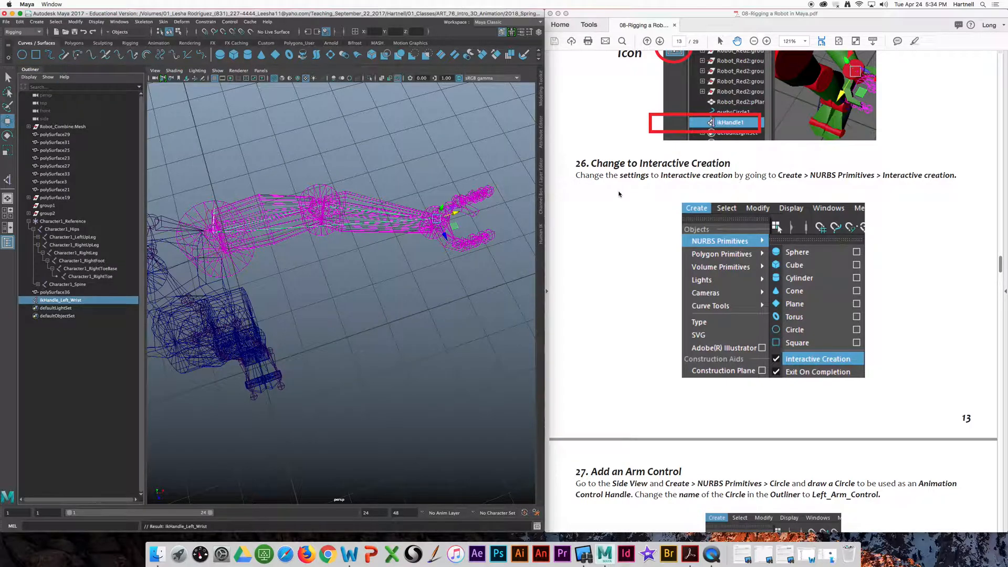
Check that Interactive Creation is enabled for NURBS primitives, as section 26 of the PDF guide asks
scroll(620, 194, "down", 5)
scroll(619, 194, "up", 6)
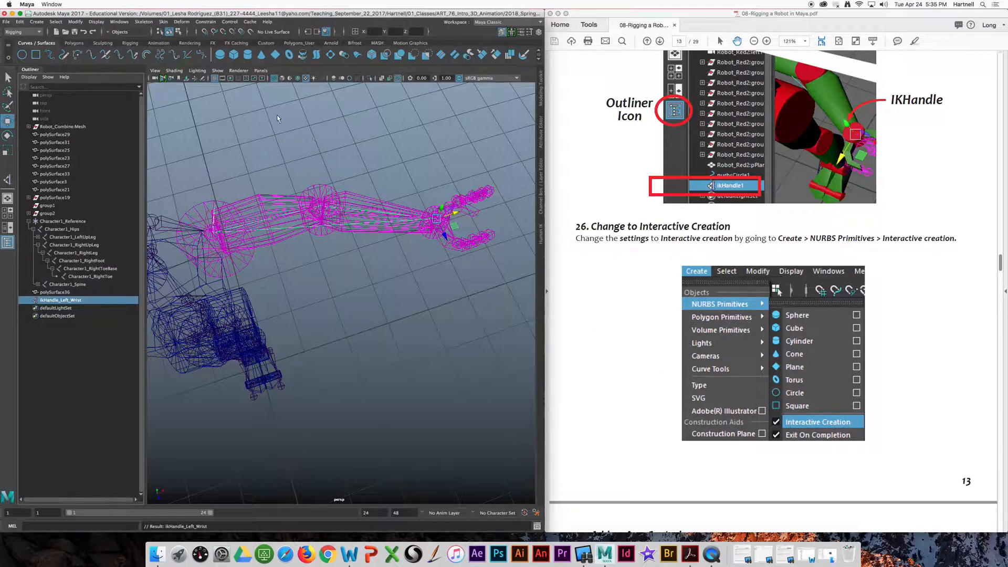
left_click(41, 22)
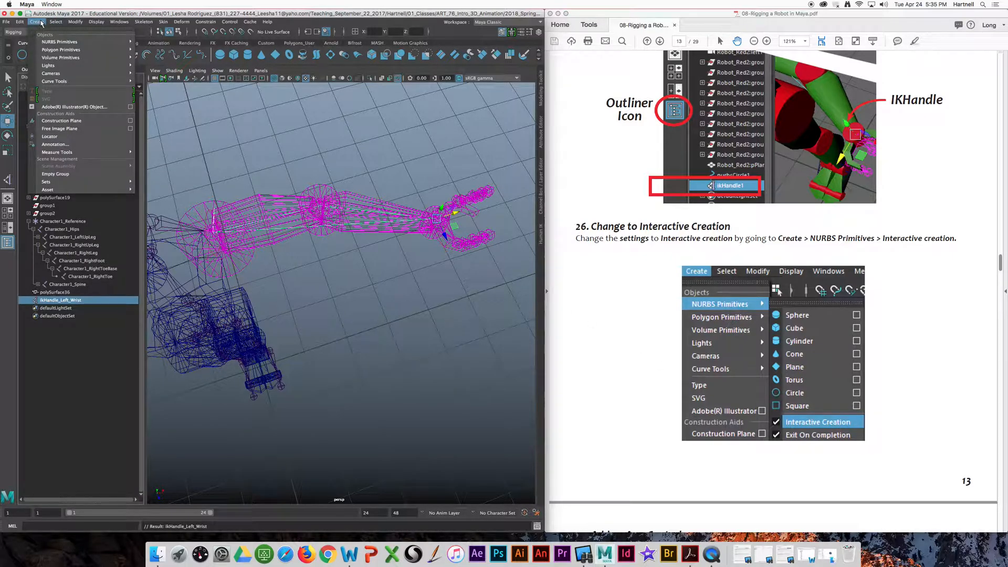
mouse_move(59, 44)
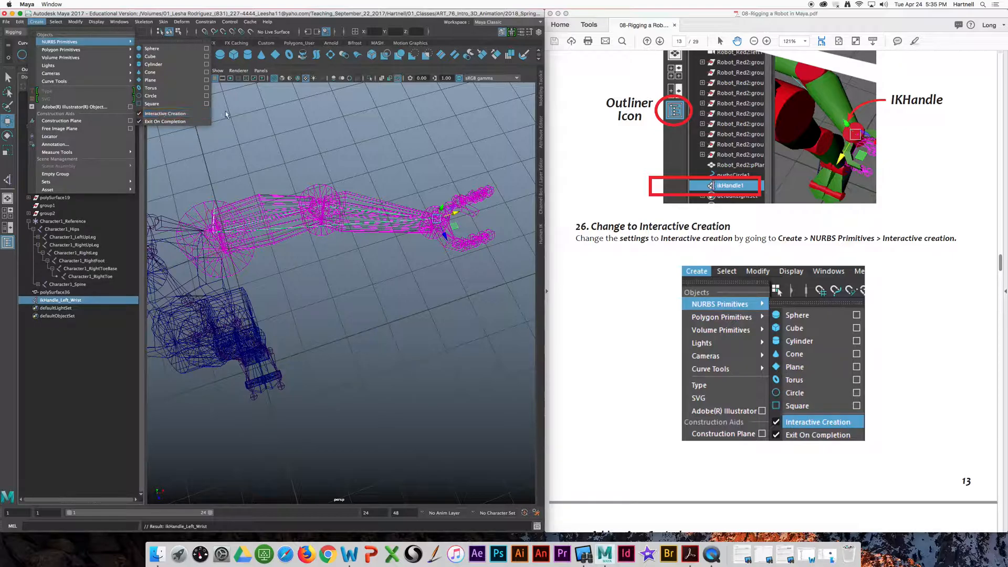
left_click(236, 111)
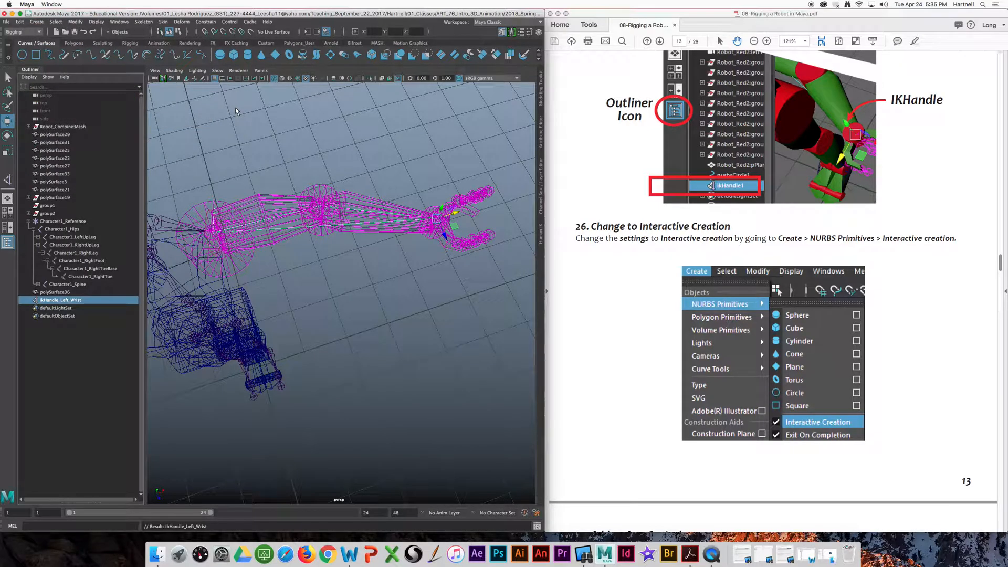
Following section 27 of the PDF guide, draw a NURBS circle in the side view, in front of the robot's outstretched hand
scroll(637, 218, "down", 10)
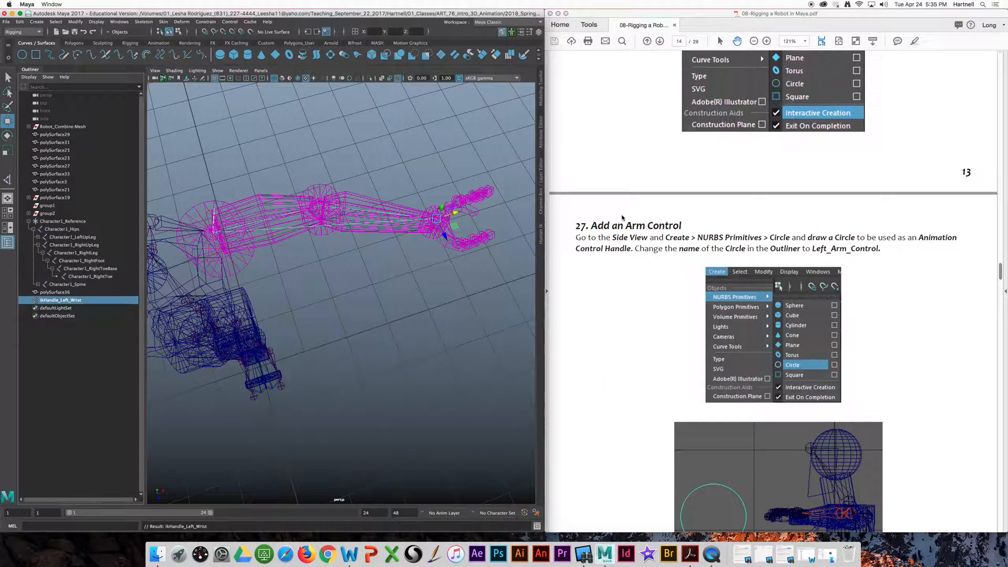
scroll(622, 217, "down", 2)
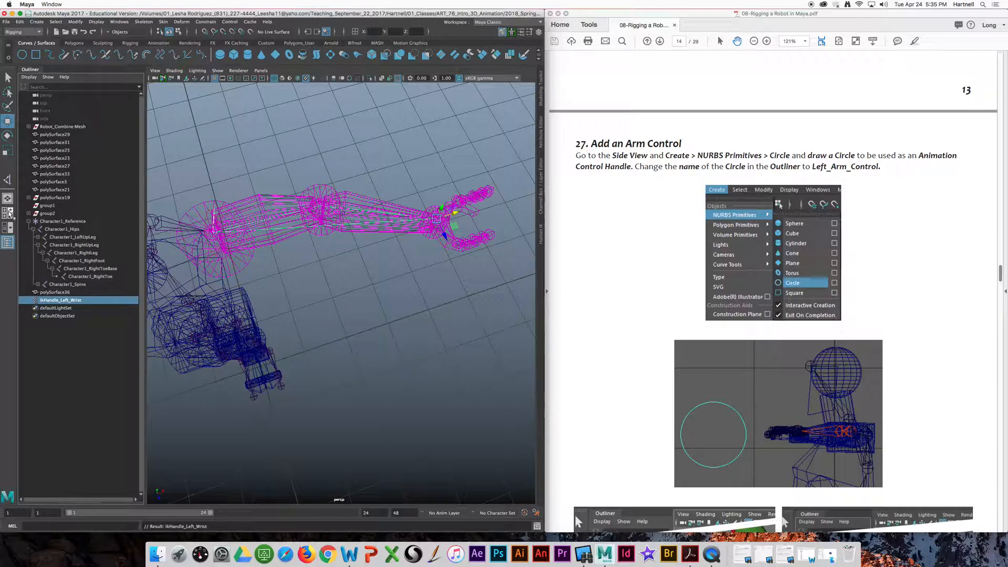
left_click(9, 213)
key("space")
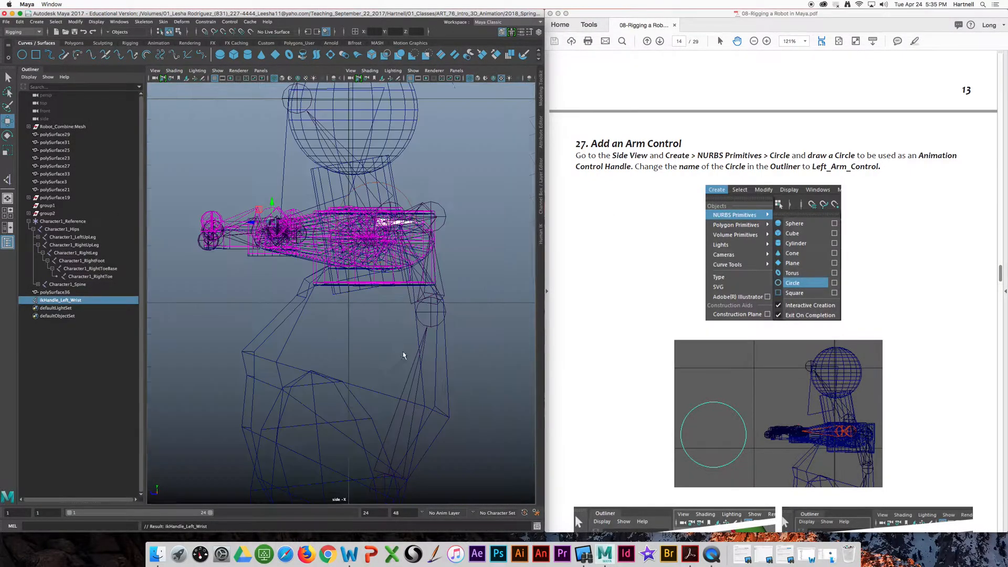
scroll(339, 287, "down", 4)
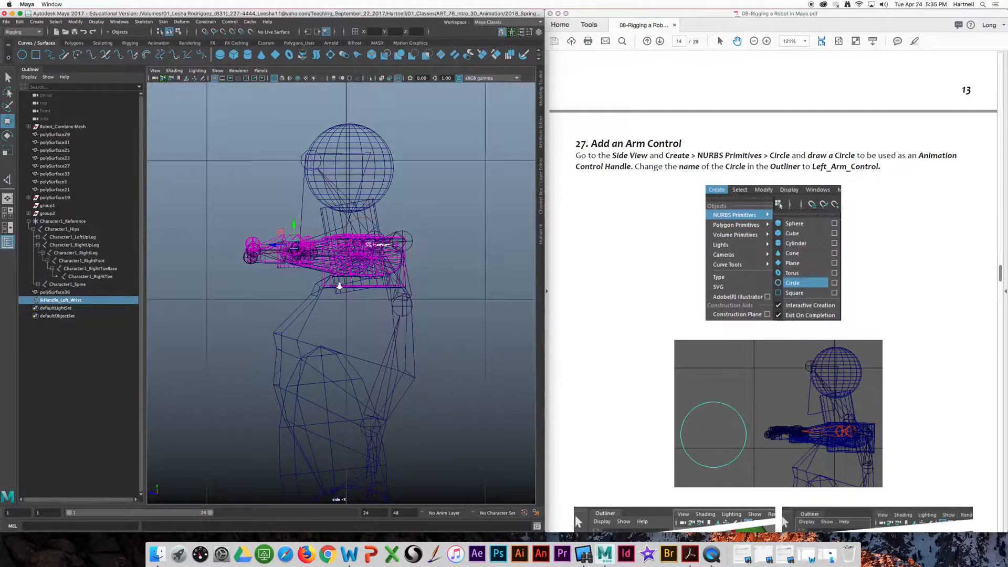
scroll(251, 253, "down", 3)
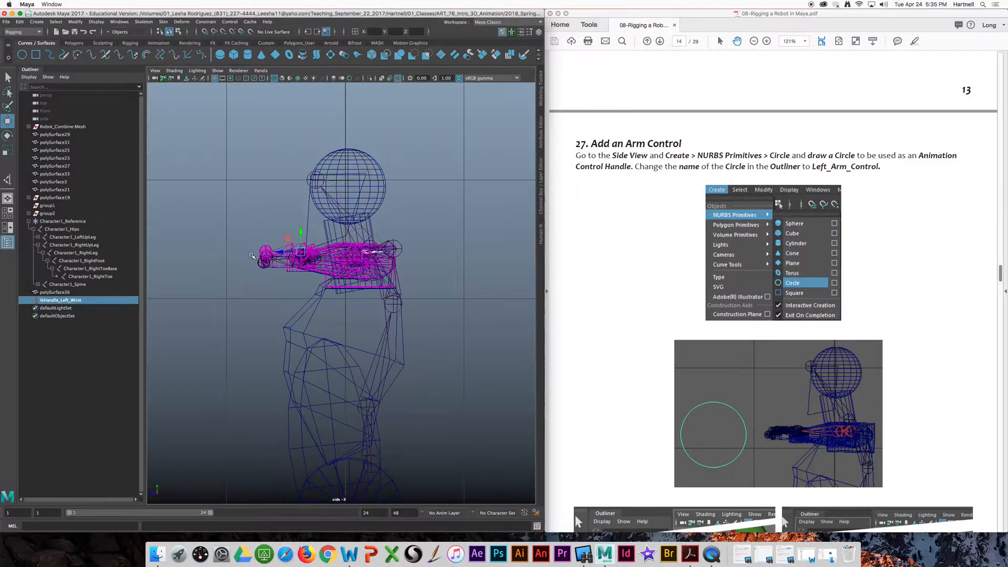
left_click(22, 55)
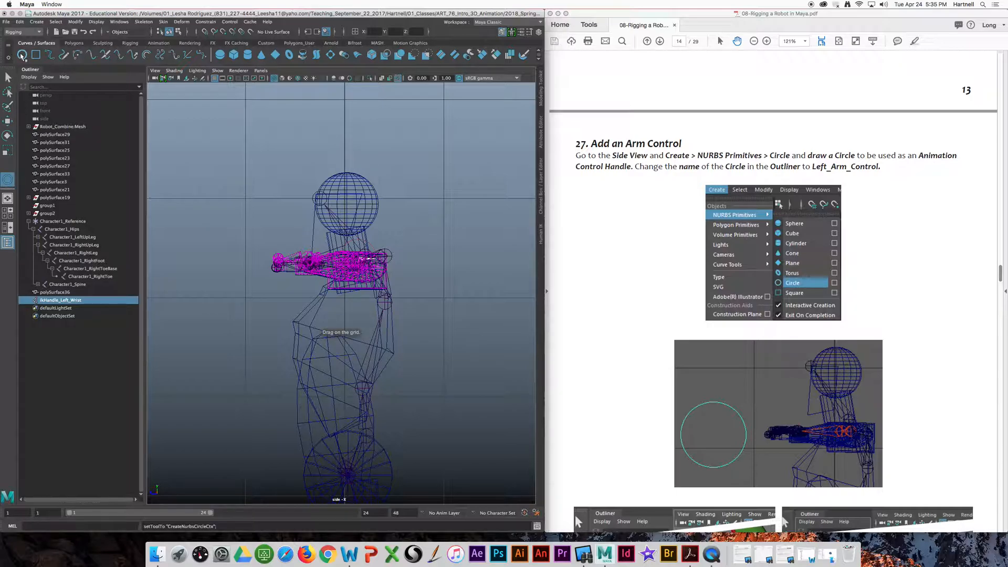
left_click_drag(214, 241, 238, 271)
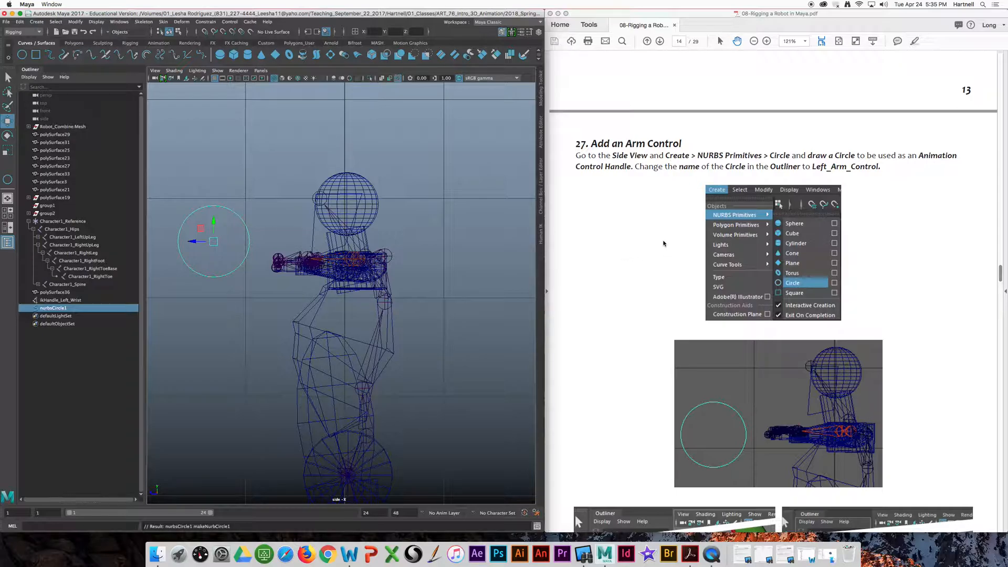
Rename the new NURBS circle as Left_Arm_Control
scroll(663, 242, "down", 5)
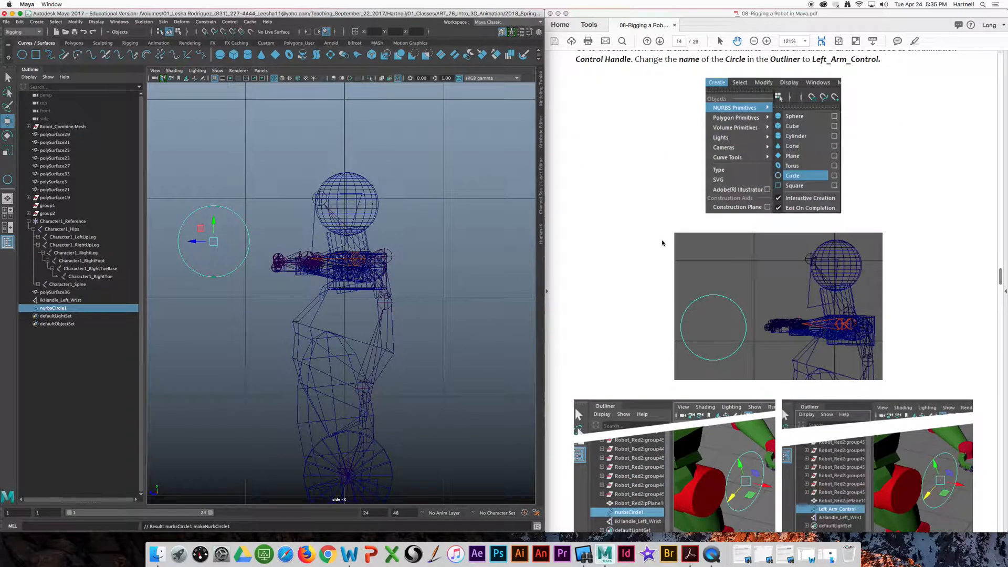
scroll(662, 243, "up", 5)
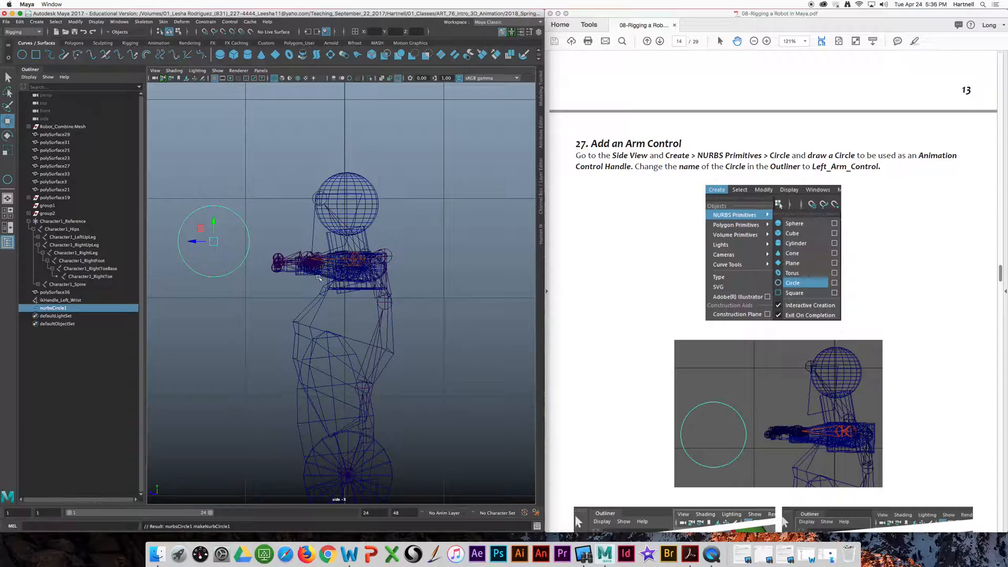
scroll(618, 247, "down", 1)
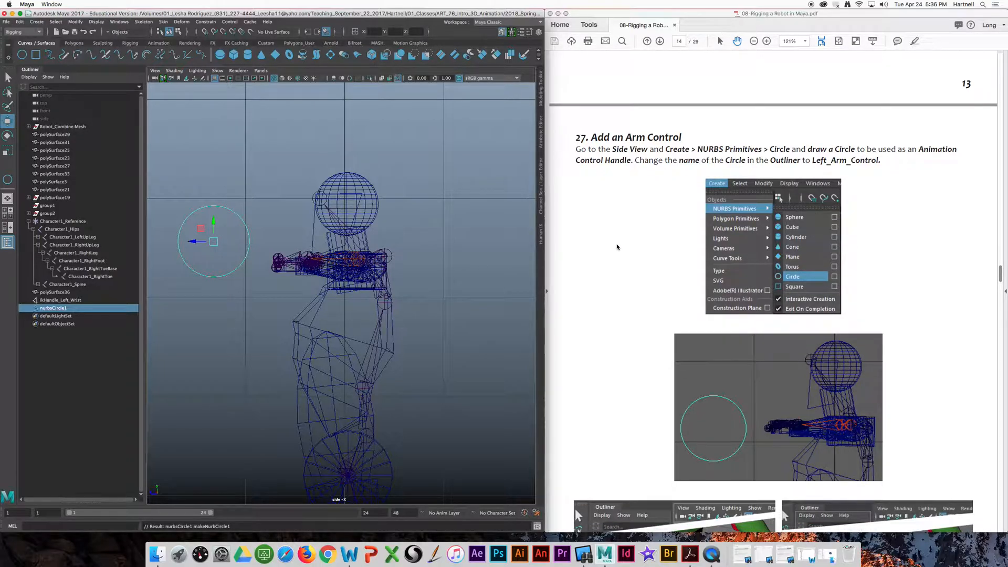
scroll(618, 247, "down", 10)
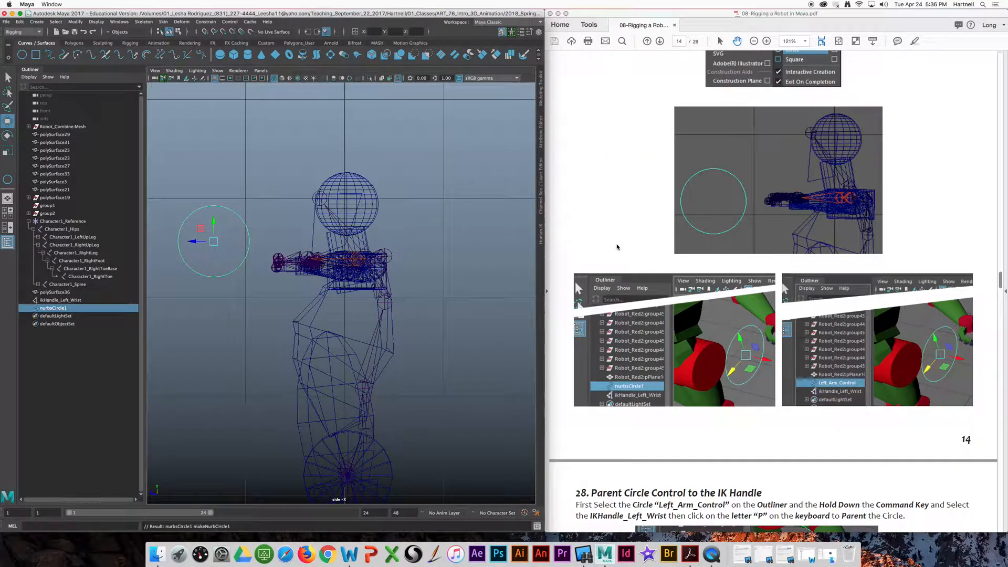
scroll(617, 247, "down", 1)
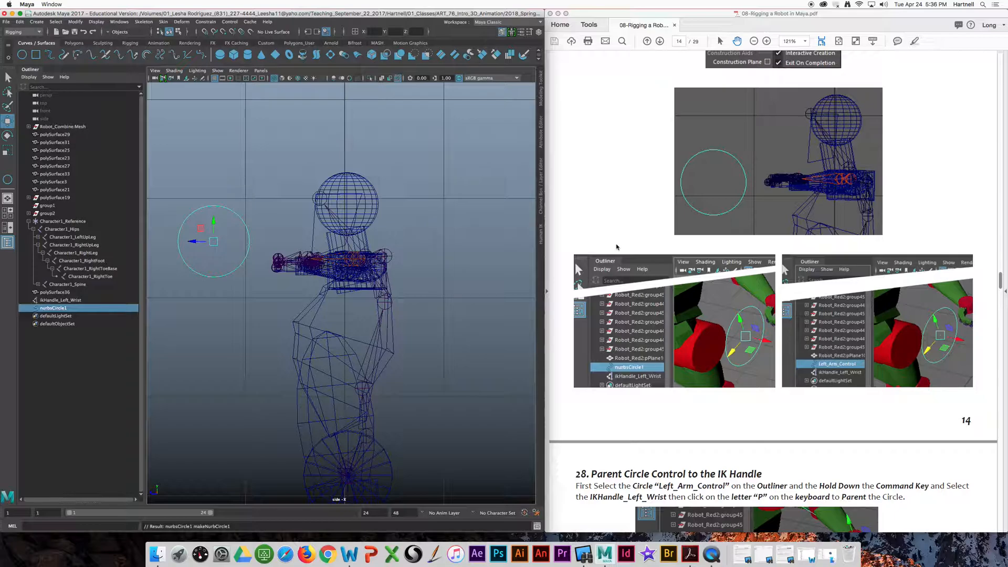
double_click(55, 309)
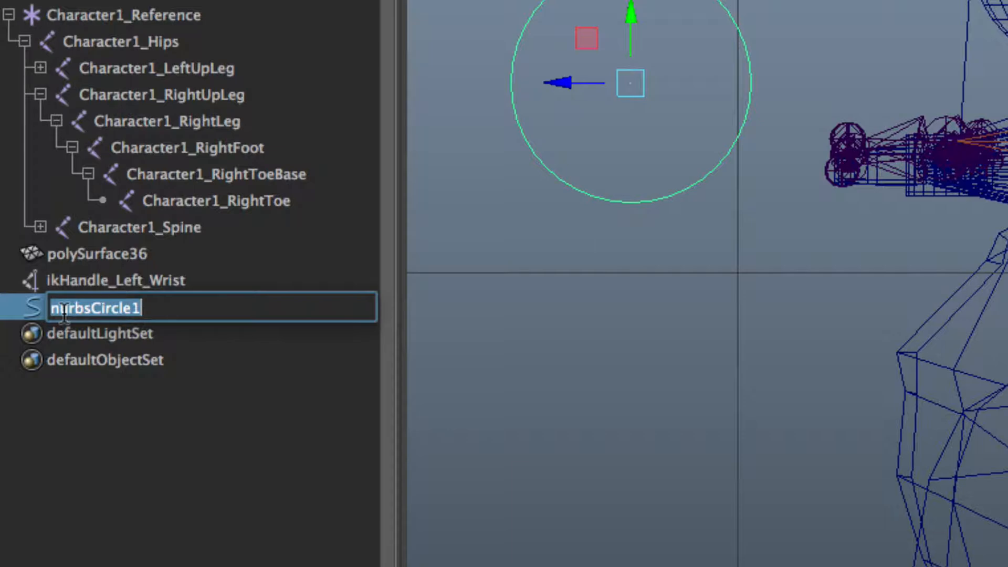
type("Lef")
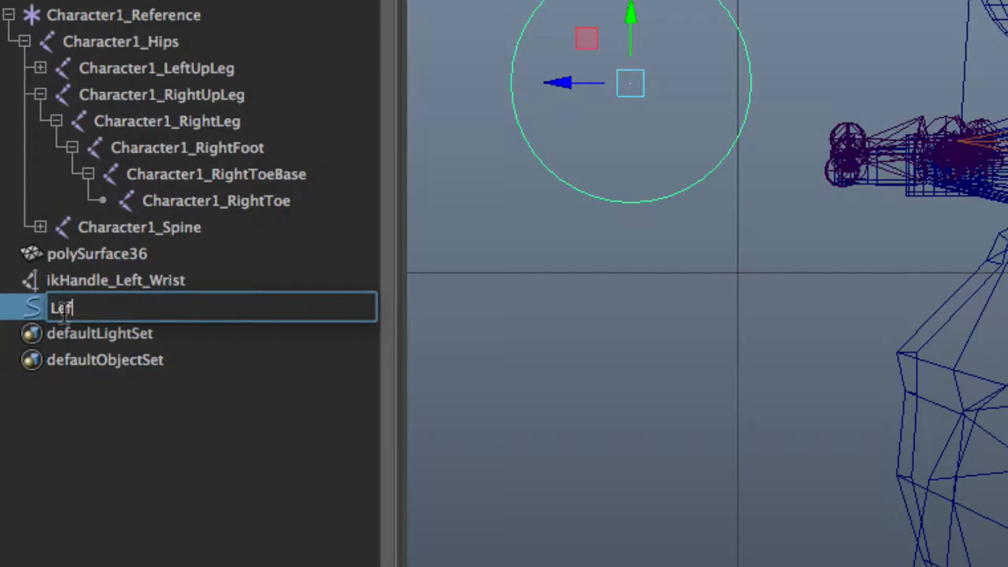
type("t_Arm_Control")
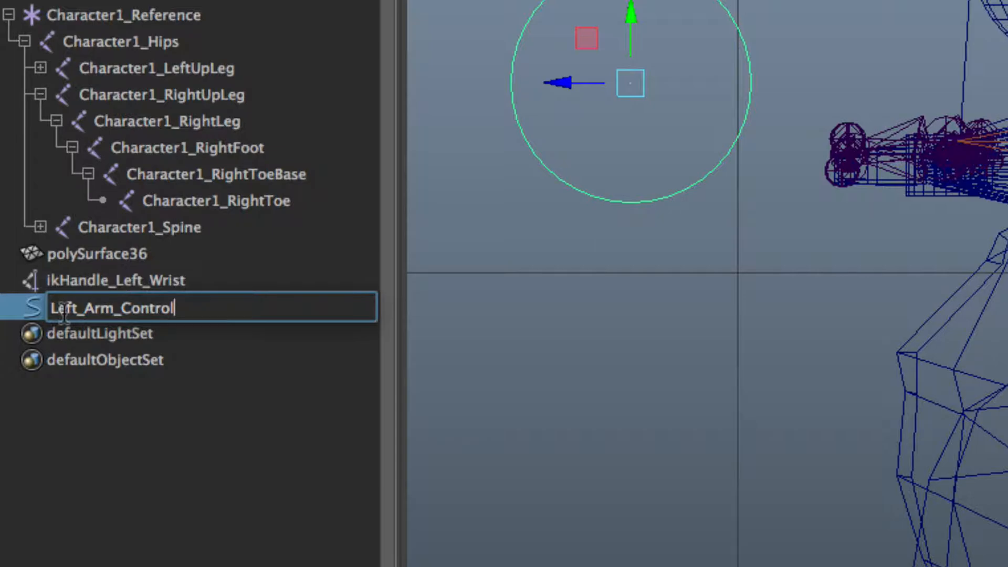
key("Return")
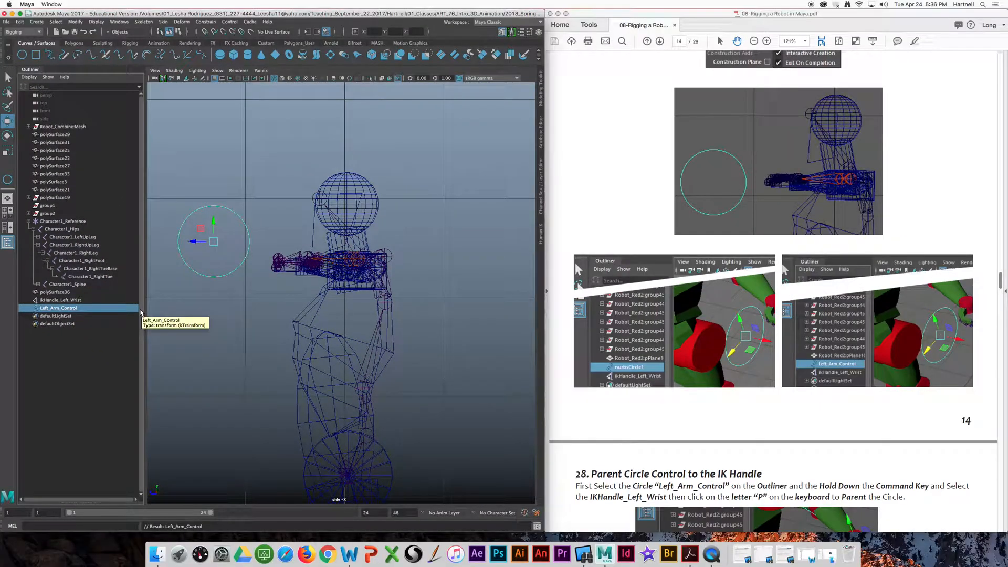
Return to the perspective view and parent the Left_Arm_Control circle to ikHandle_Left_Wrist, following section 28 of the PDF guide
scroll(735, 299, "down", 3)
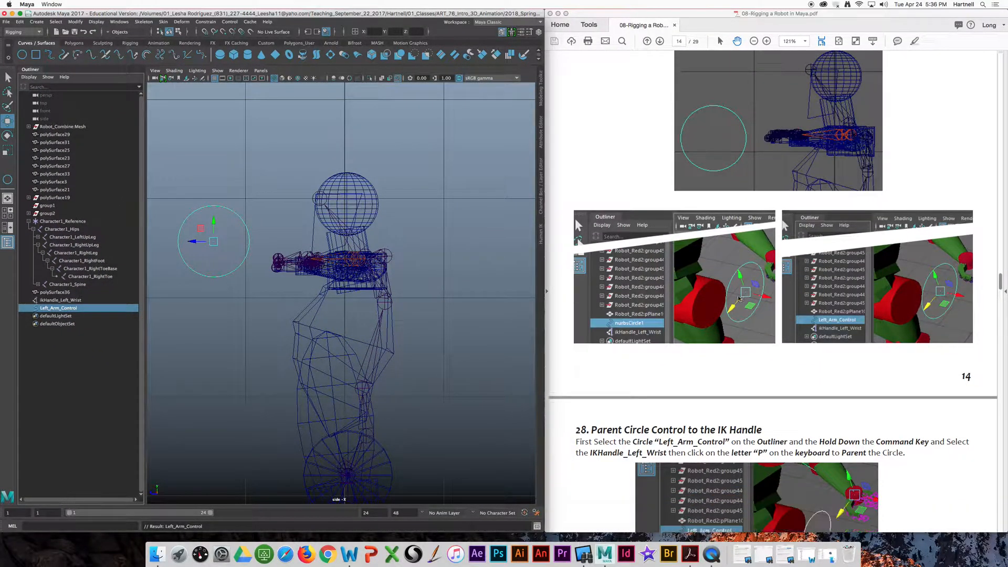
scroll(738, 298, "down", 9)
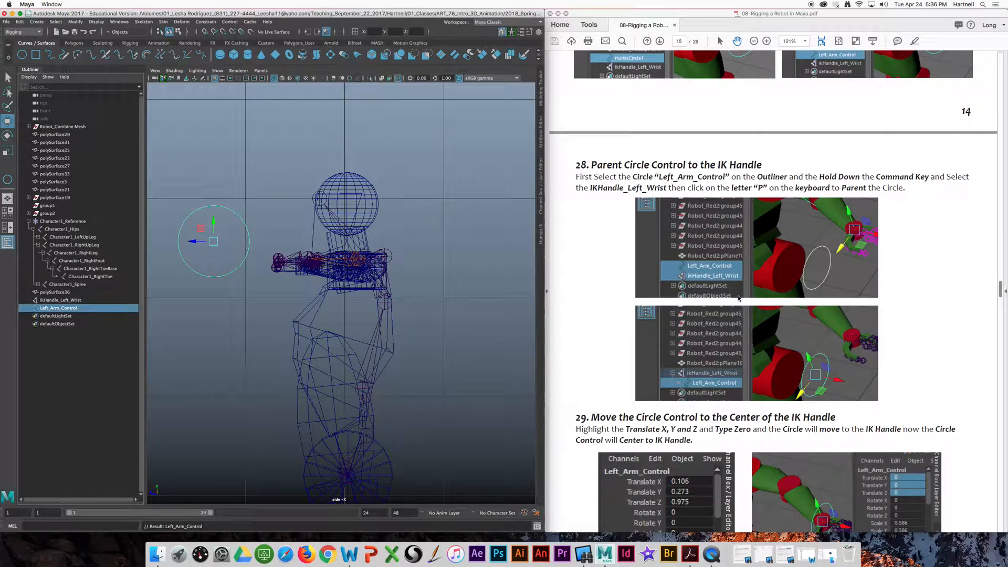
scroll(738, 299, "down", 2)
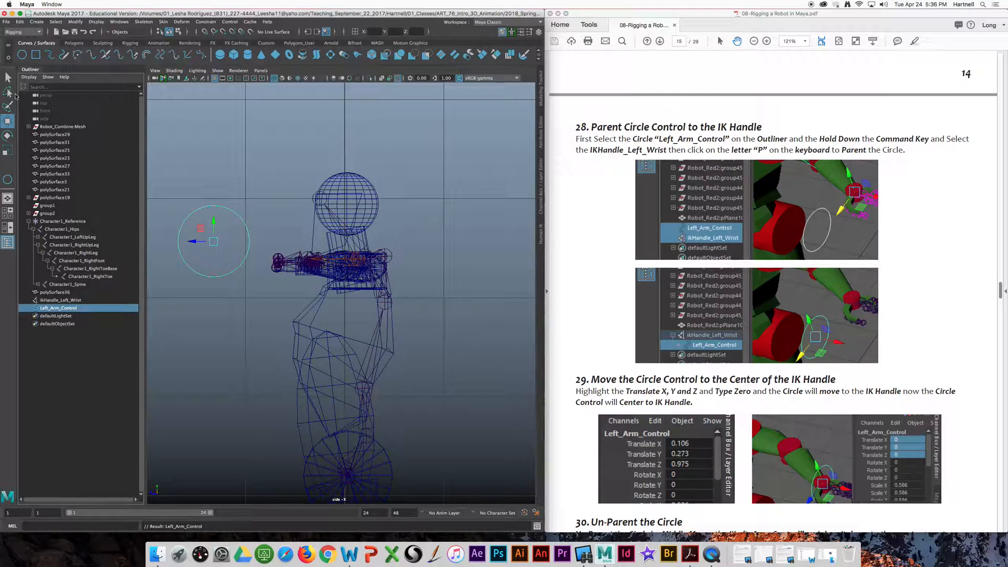
left_click(8, 198)
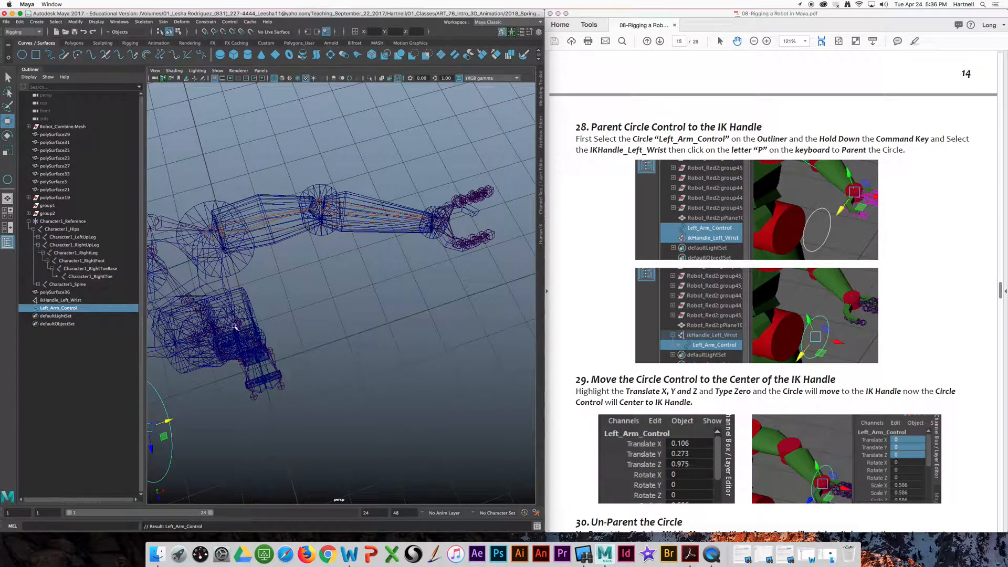
left_click_drag(318, 316, 255, 290, "alt")
scroll(353, 252, "up", 4)
scroll(336, 252, "down", 3)
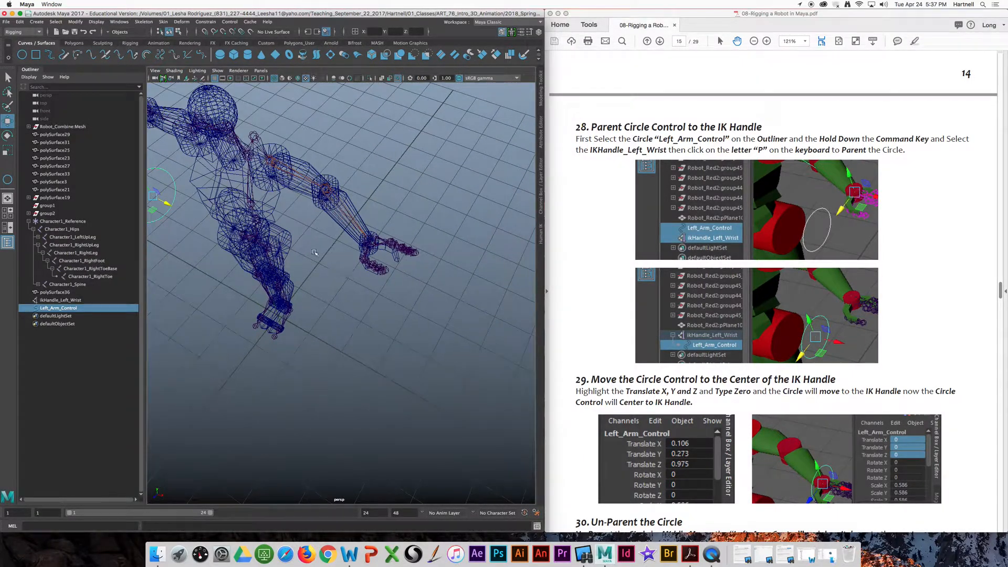
scroll(315, 252, "down", 2)
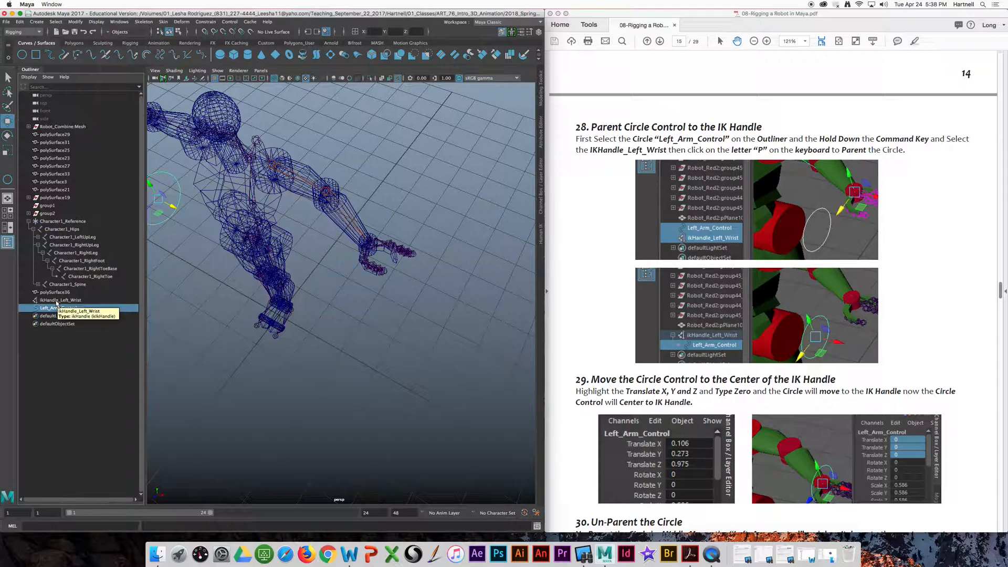
left_click(56, 300, "super")
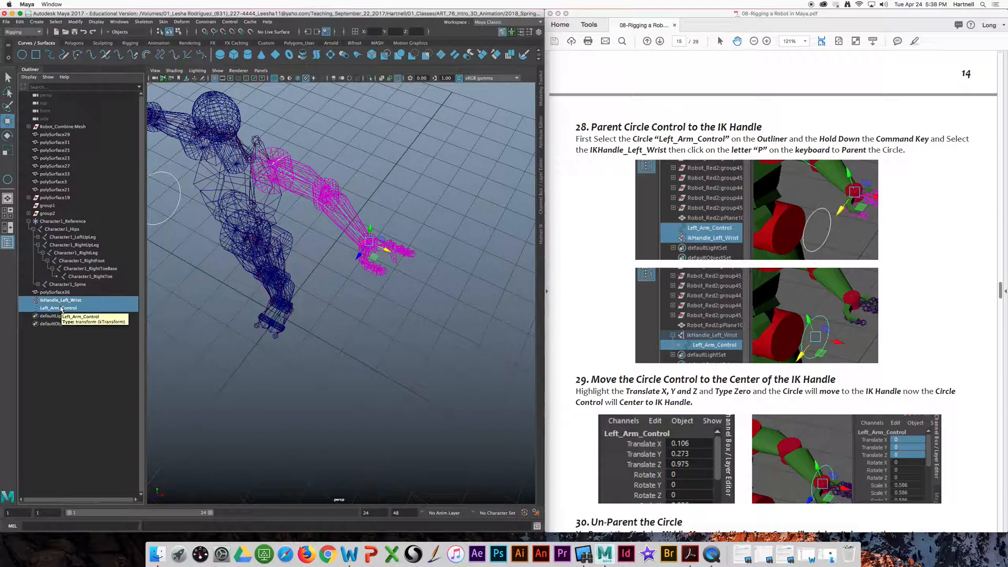
key("p")
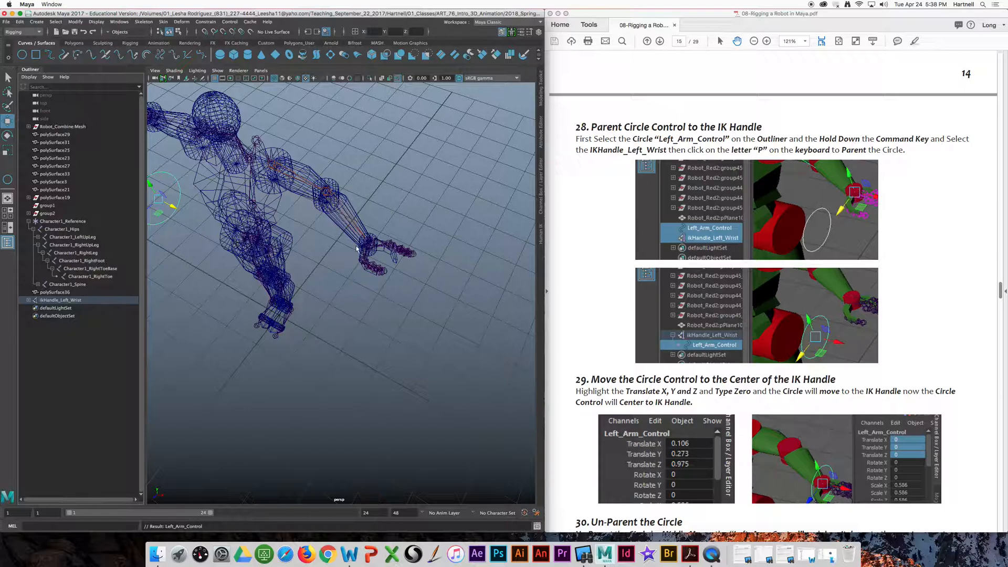
Set Translate X, Y and Z of Left_Arm_Control to 0 to centre the circle on the wrist IK handle
scroll(656, 267, "down", 5)
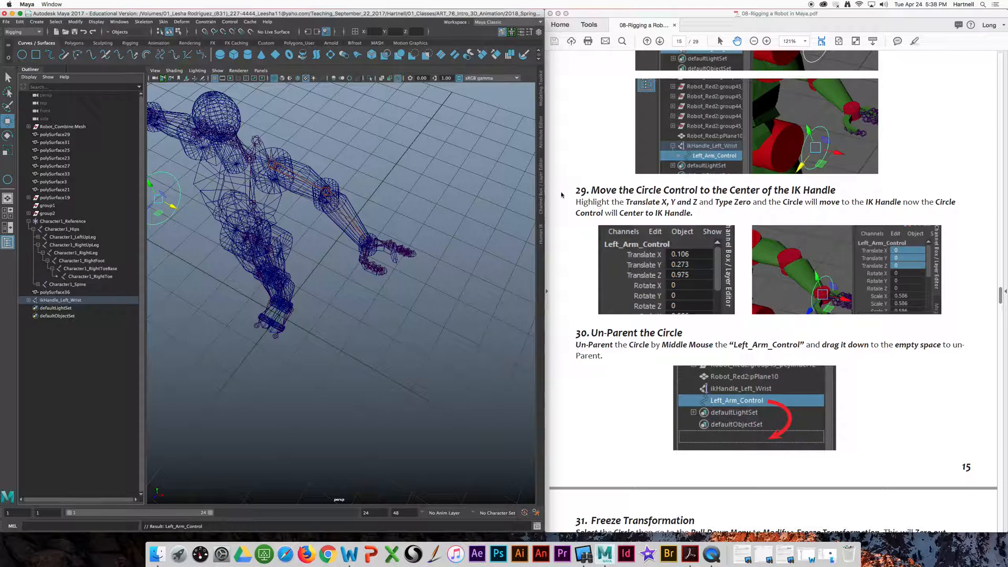
left_click(542, 90)
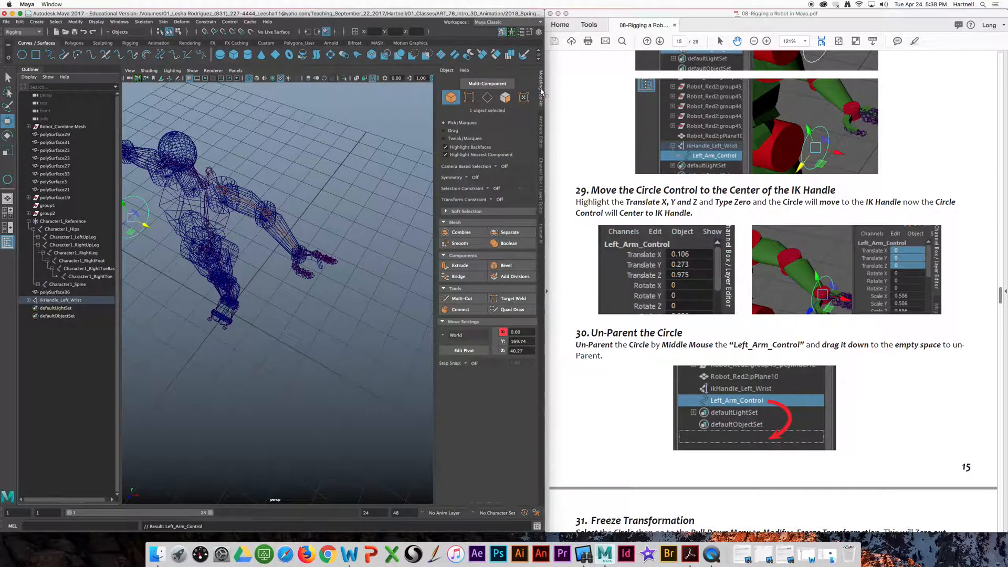
left_click(539, 32)
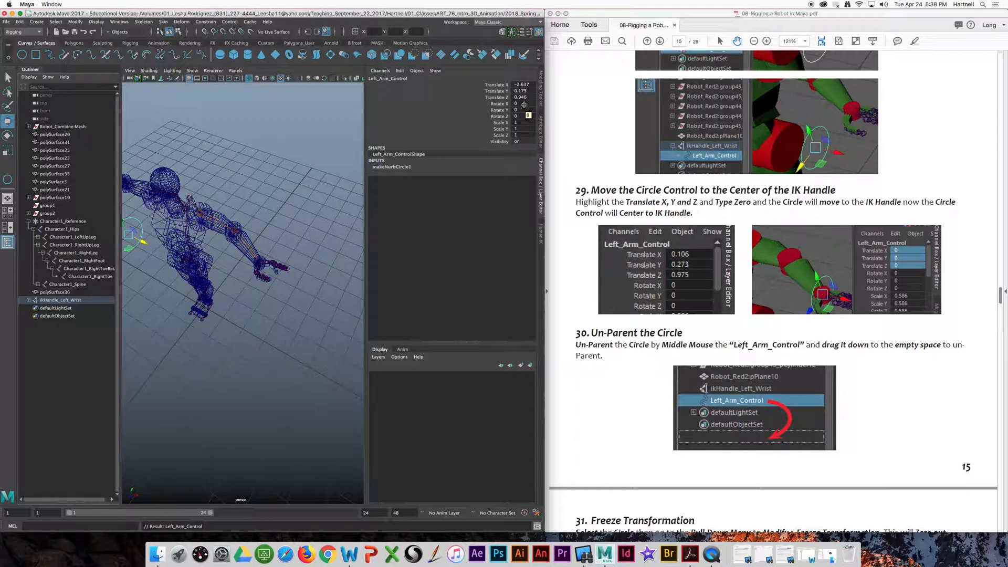
left_click_drag(311, 248, 307, 271, "alt")
left_click_drag(524, 83, 527, 97)
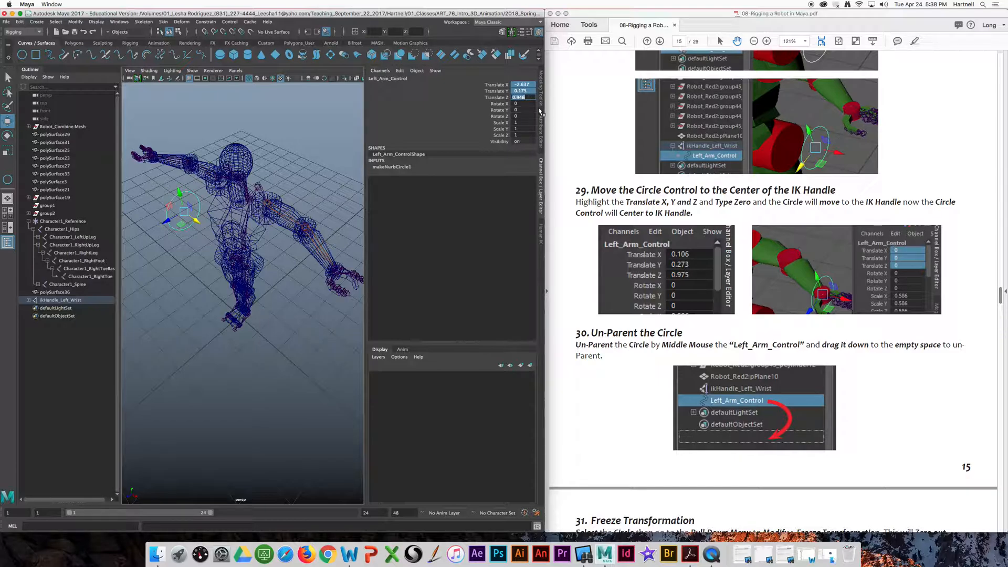
type("0")
key("Return")
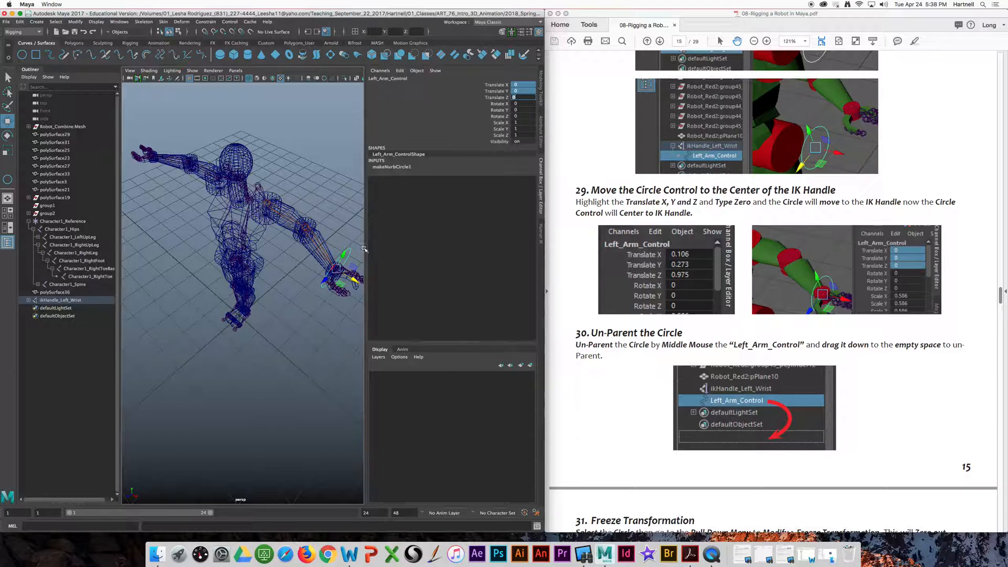
Inspect the control circle around the left wrist up close and switch the perspective view to shaded display with textures
left_click_drag(348, 271, 295, 250, "alt")
scroll(310, 243, "up", 5)
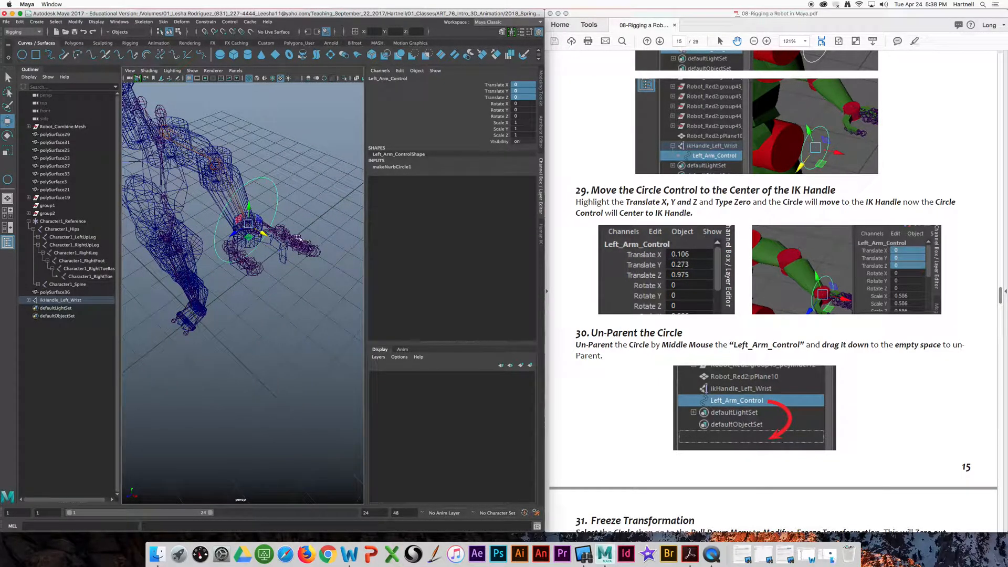
scroll(279, 244, "up", 4)
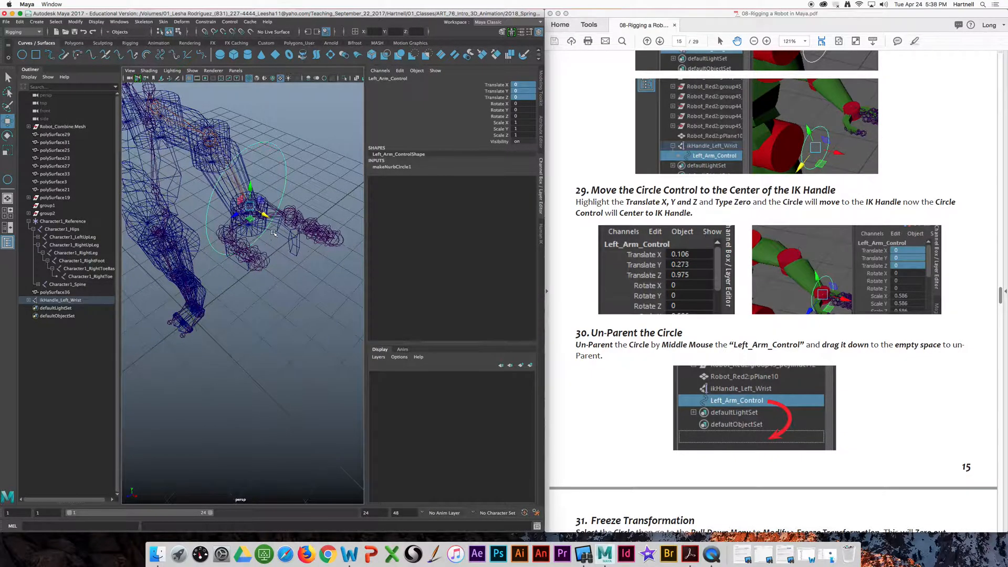
scroll(278, 244, "up", 2)
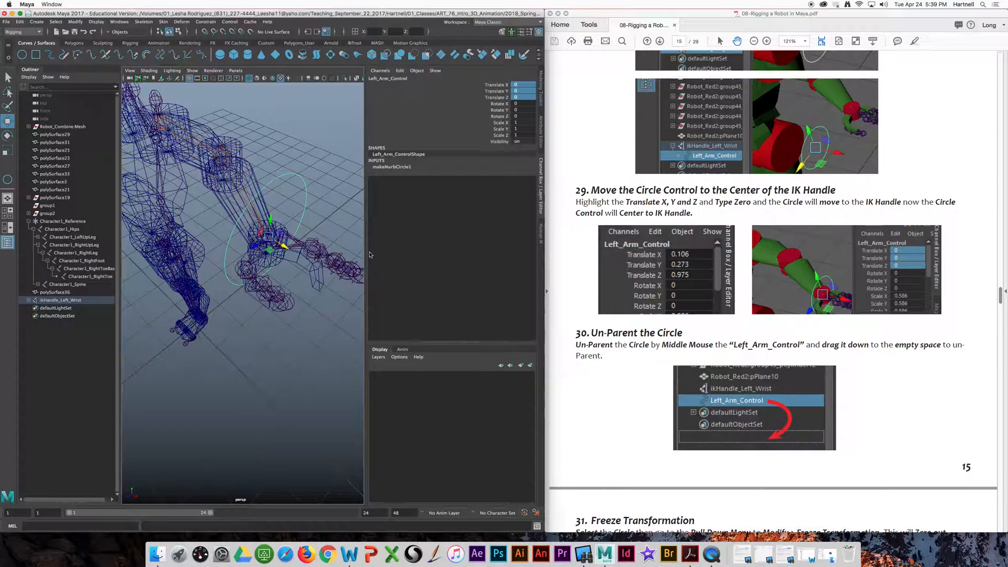
key("6")
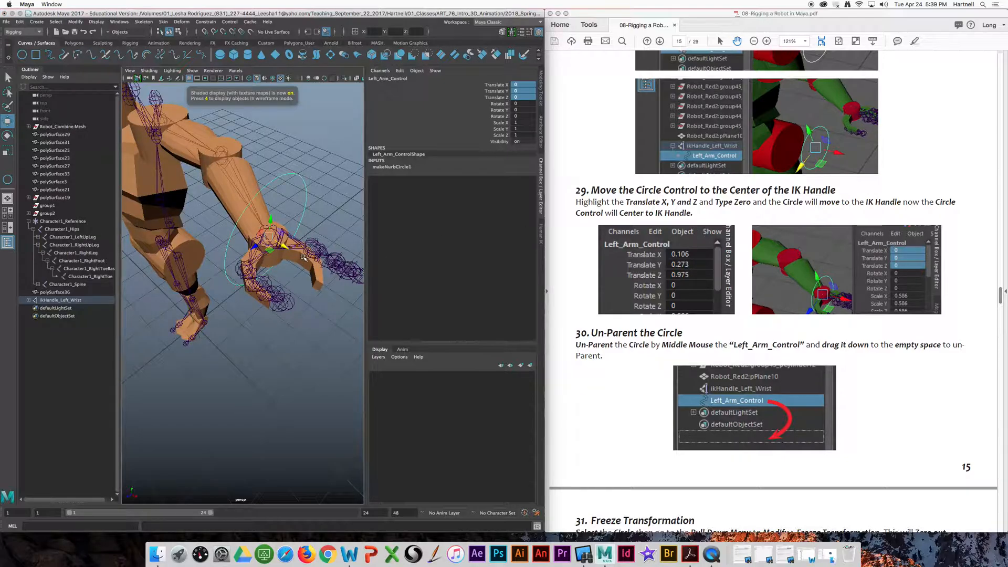